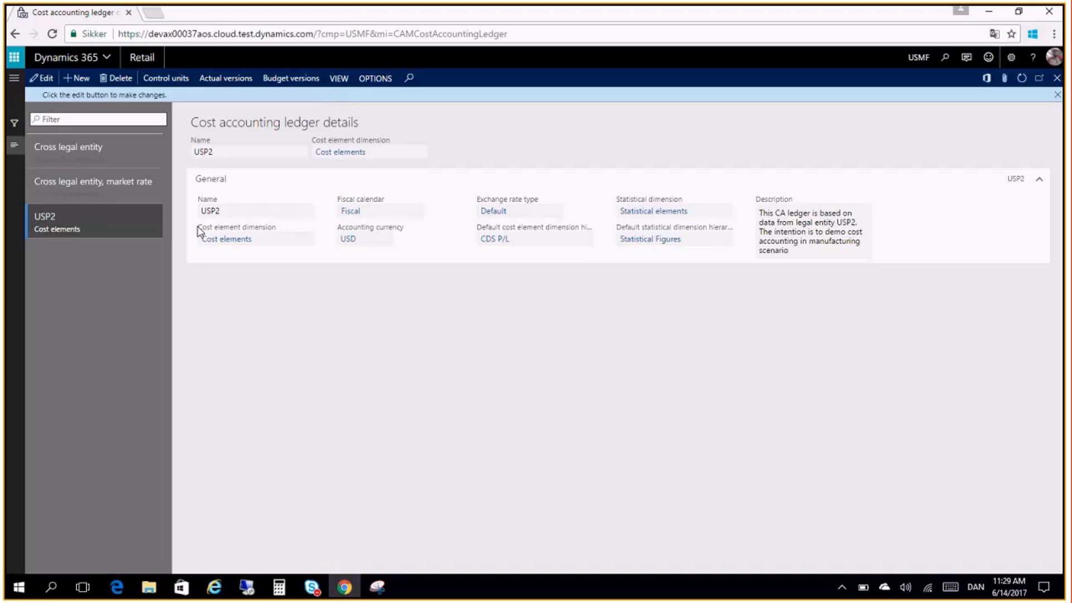
# Step: Open the USP2 ledger's cost control units and view the Cost center control unit
pyautogui.click(341, 81)
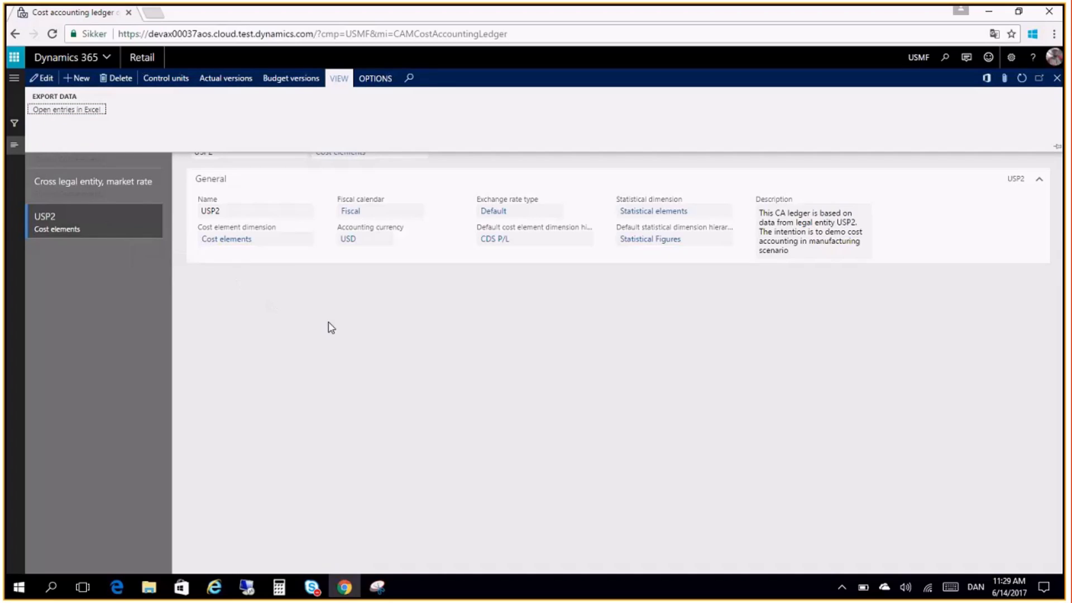
pyautogui.click(165, 78)
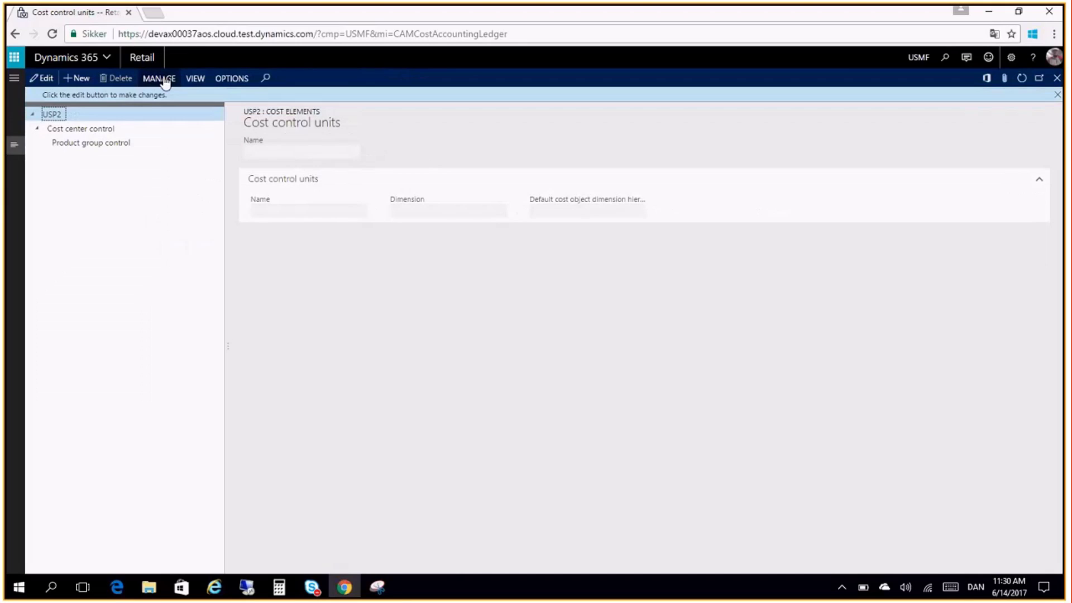
pyautogui.click(115, 128)
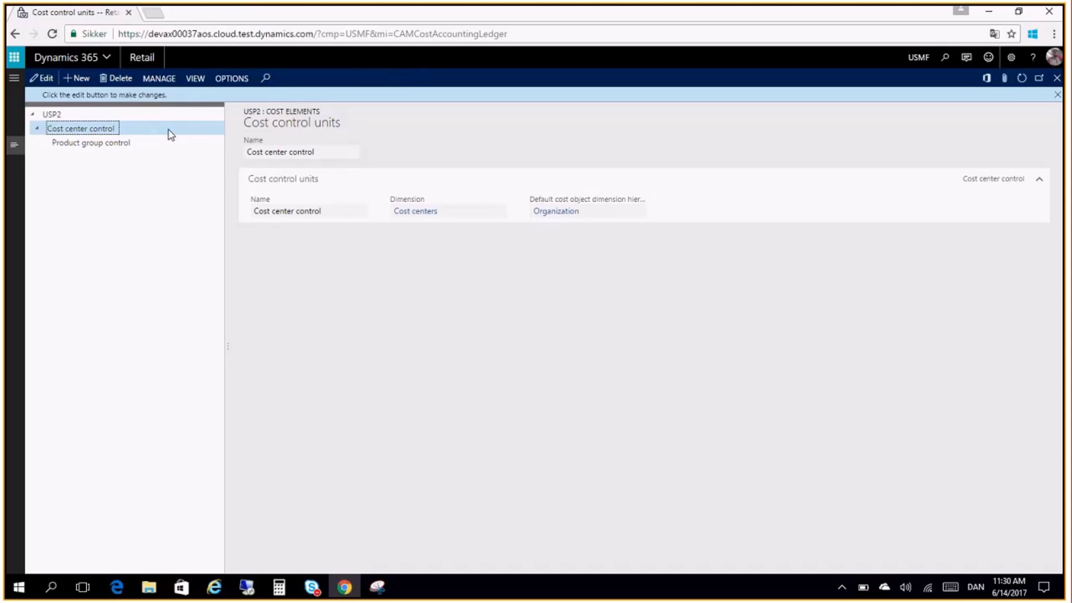
# Step: Check the unit's view options, then return to the ledger details with its export options shown
pyautogui.click(195, 83)
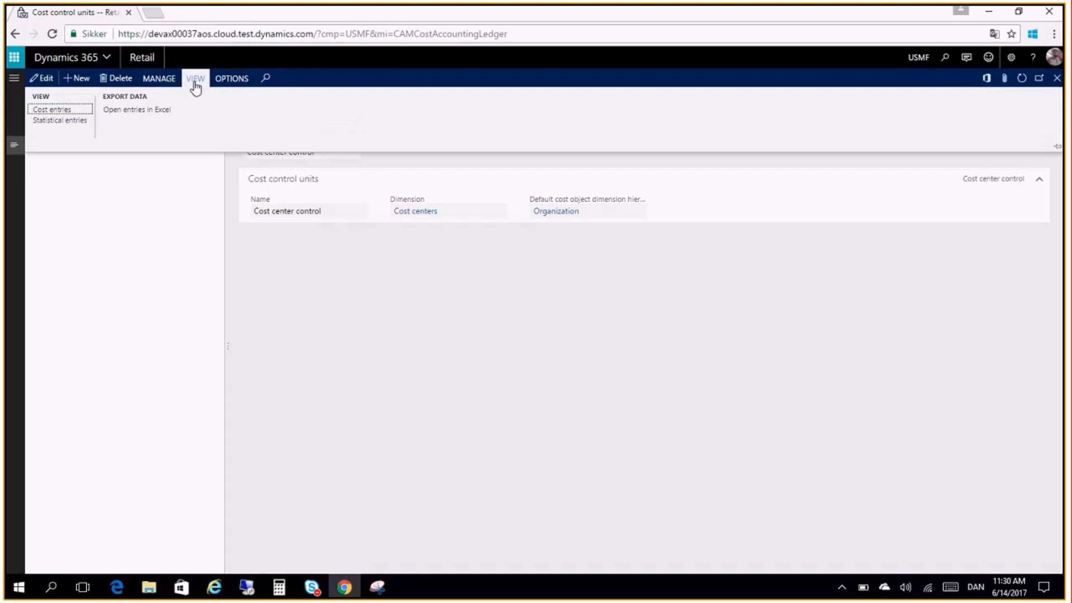
pyautogui.click(136, 115)
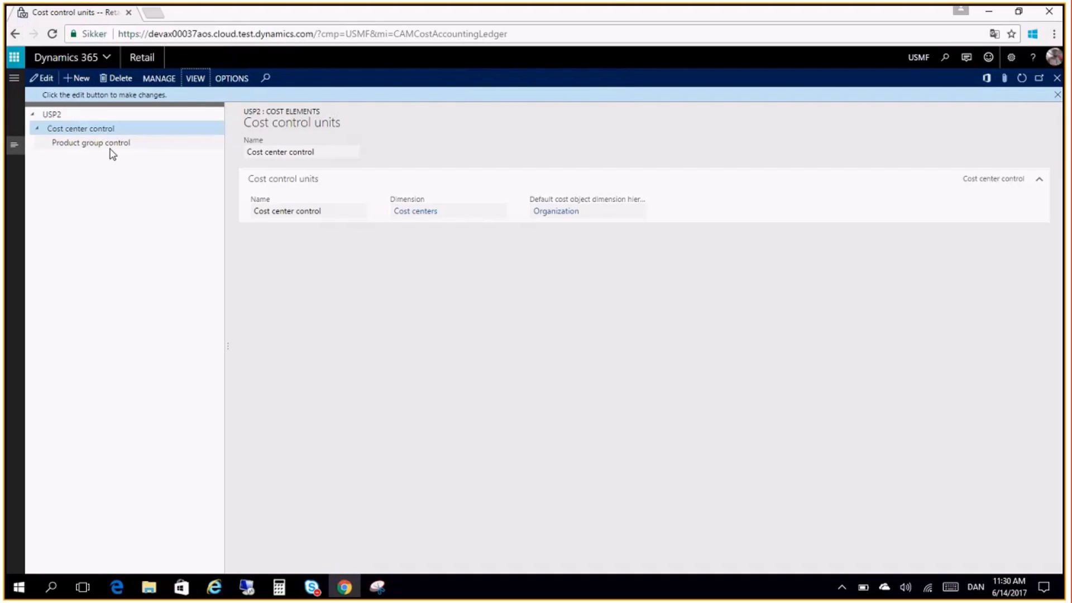
pyautogui.click(15, 34)
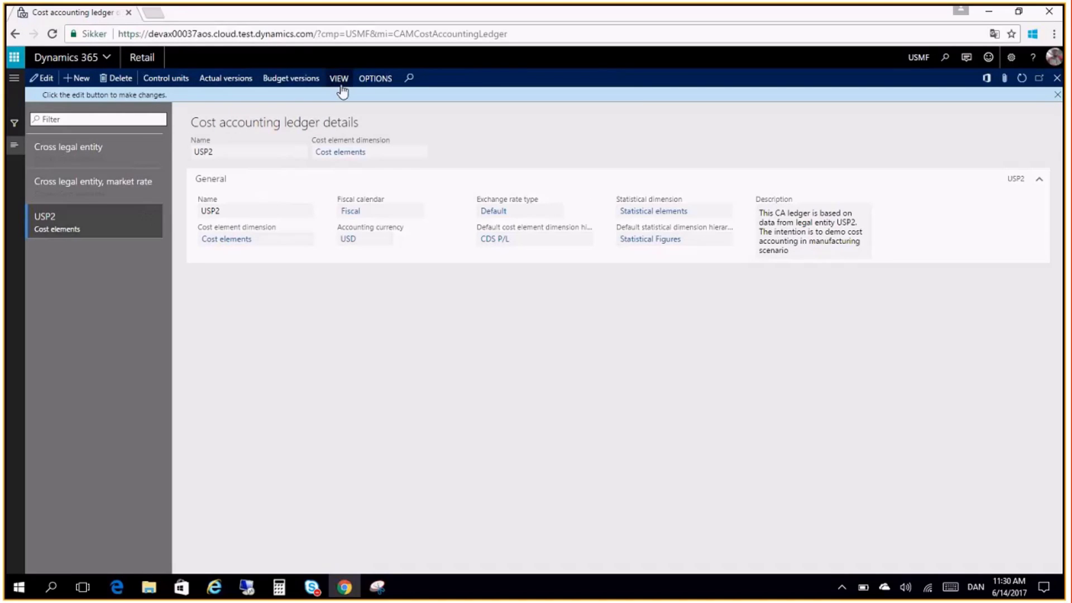
pyautogui.click(340, 80)
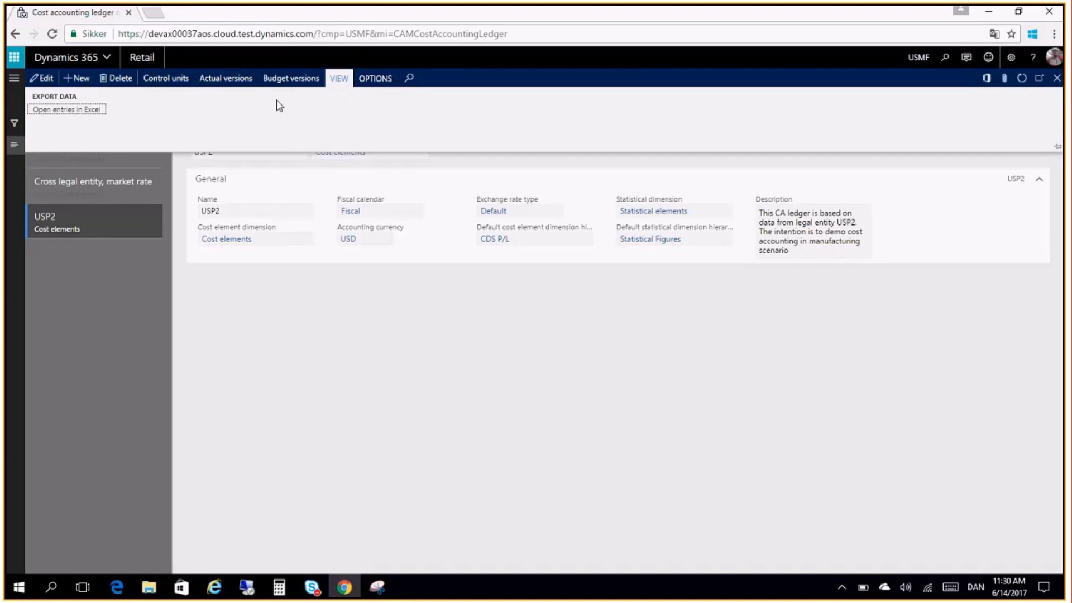
# Step: Export the USP2 entries with Overhead calculation and USP2 actual versions to Excel and open the download
pyautogui.click(79, 110)
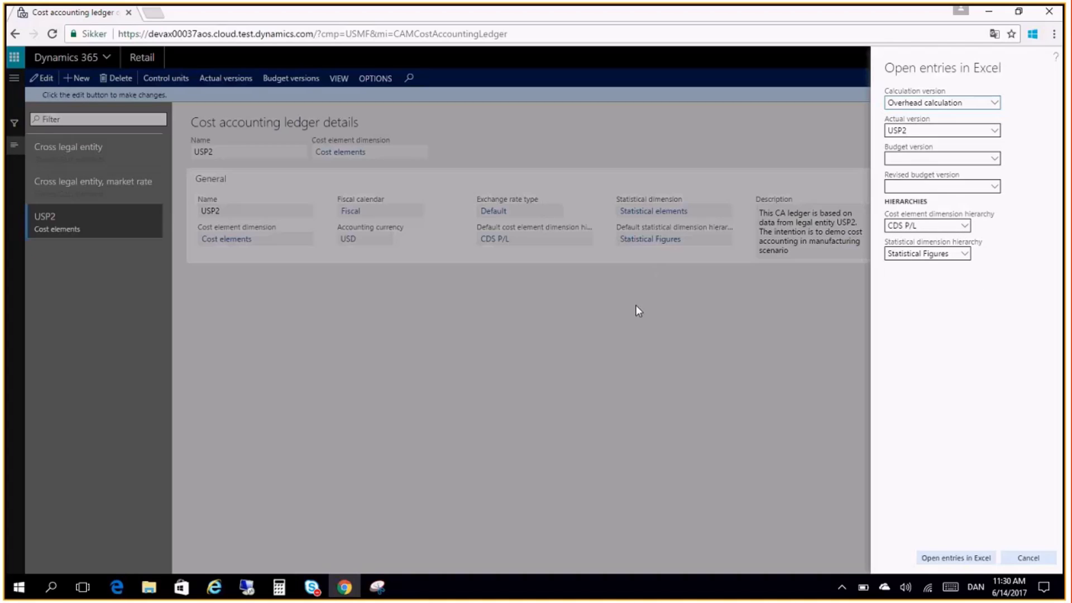
pyautogui.click(962, 558)
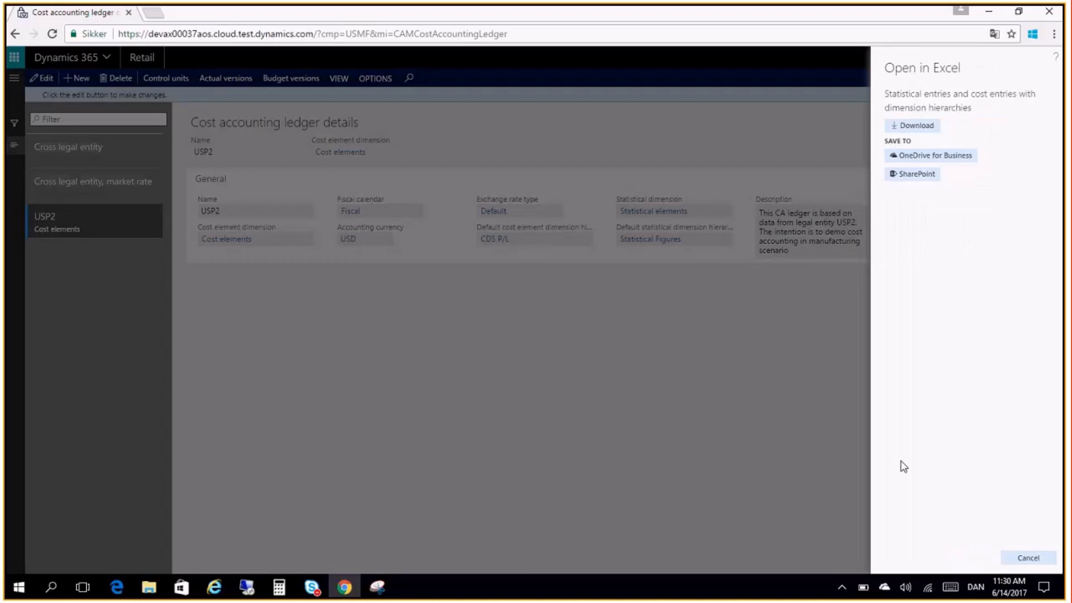
pyautogui.click(918, 126)
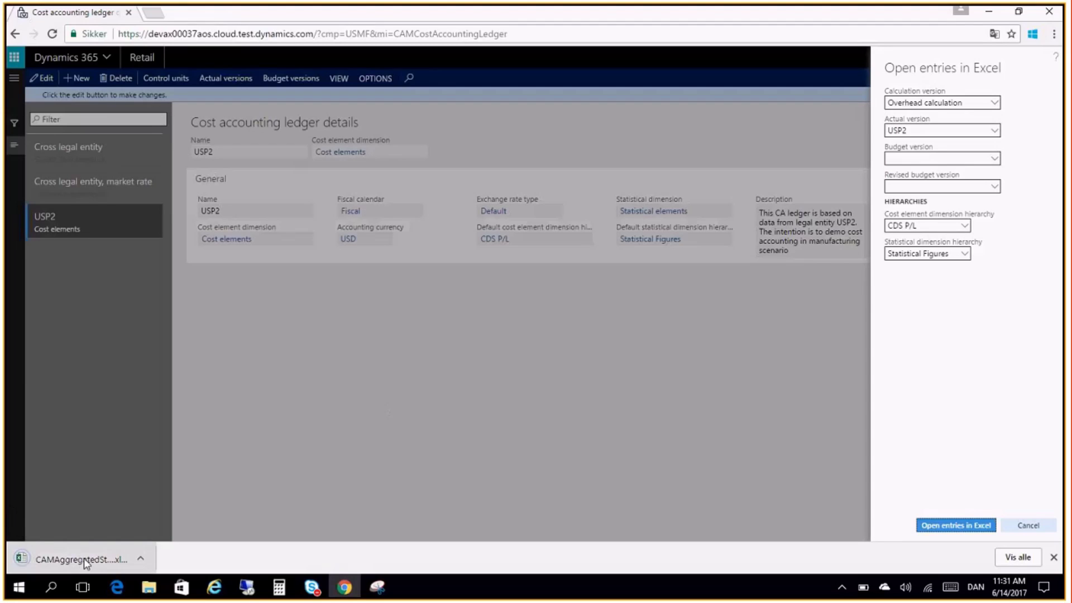
pyautogui.click(86, 561)
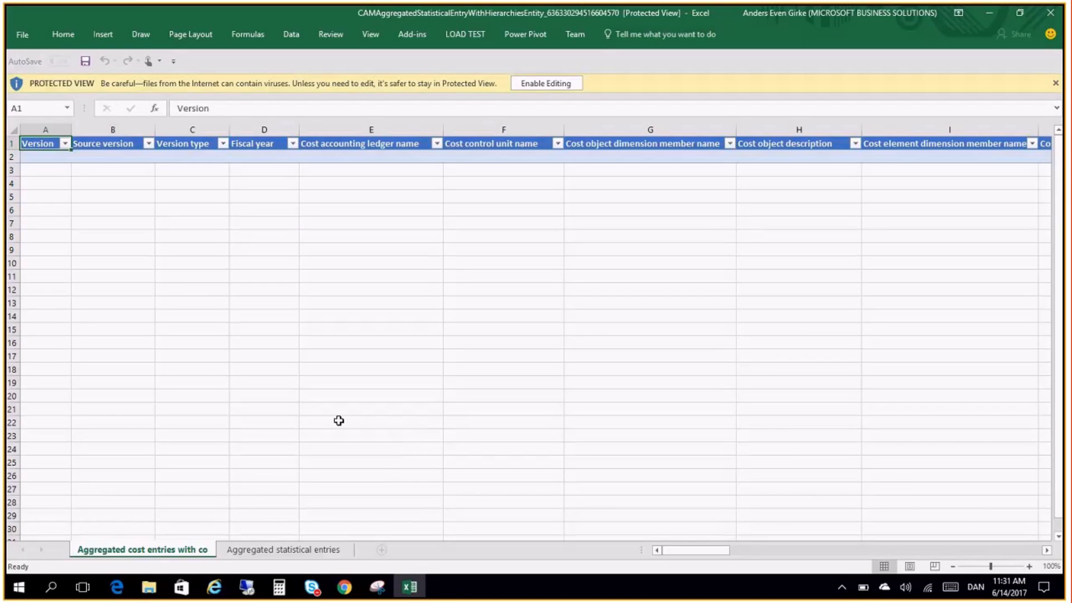
# Step: Enable editing on the downloaded workbook so the Dynamics add-in loads the USP2 cost entries
pyautogui.click(537, 83)
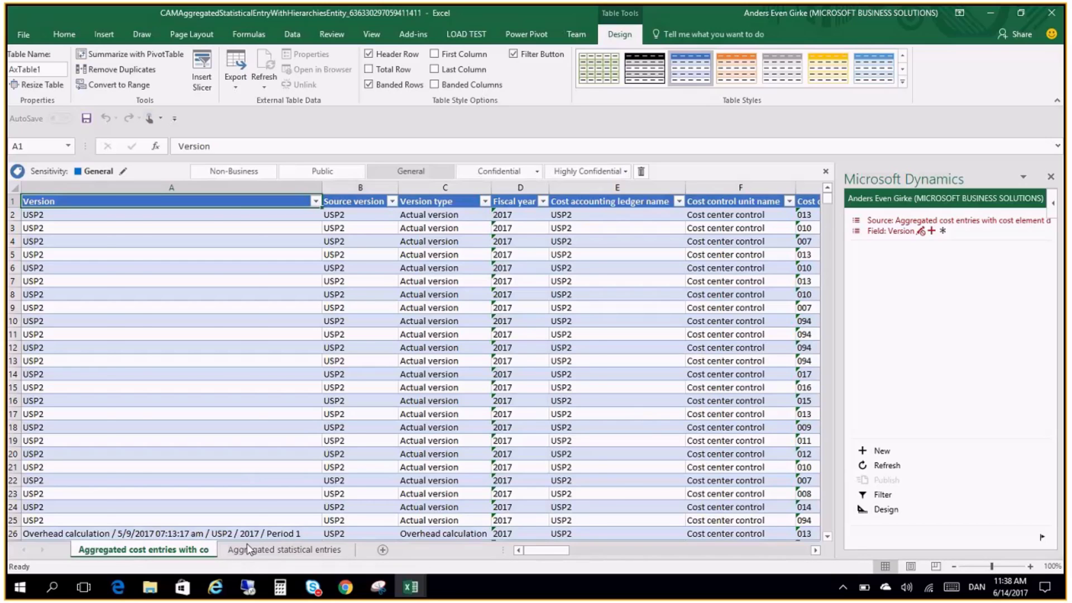
pyautogui.click(274, 550)
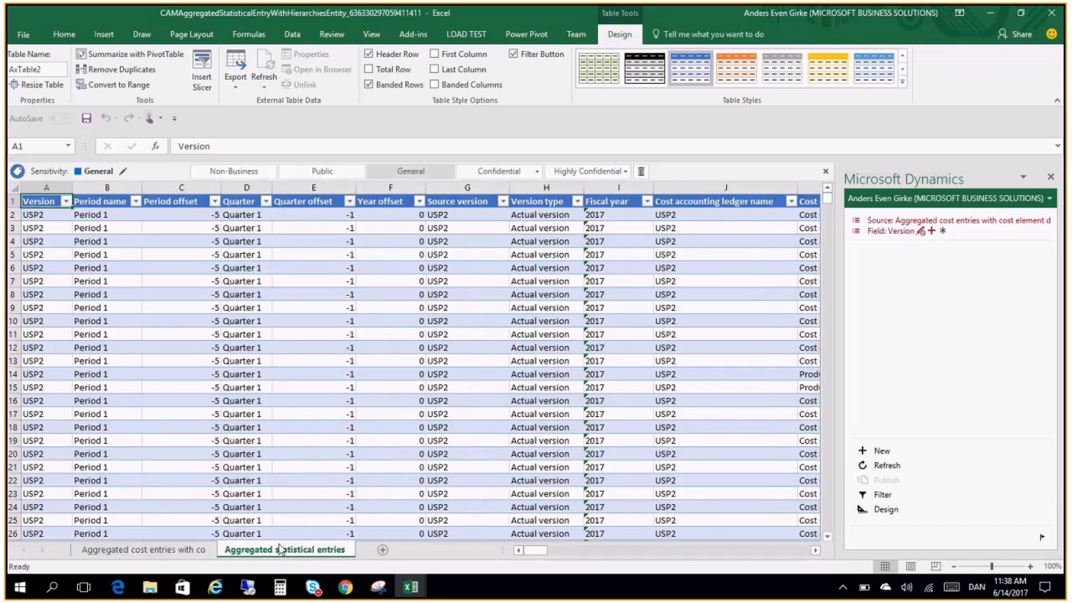
pyautogui.click(143, 551)
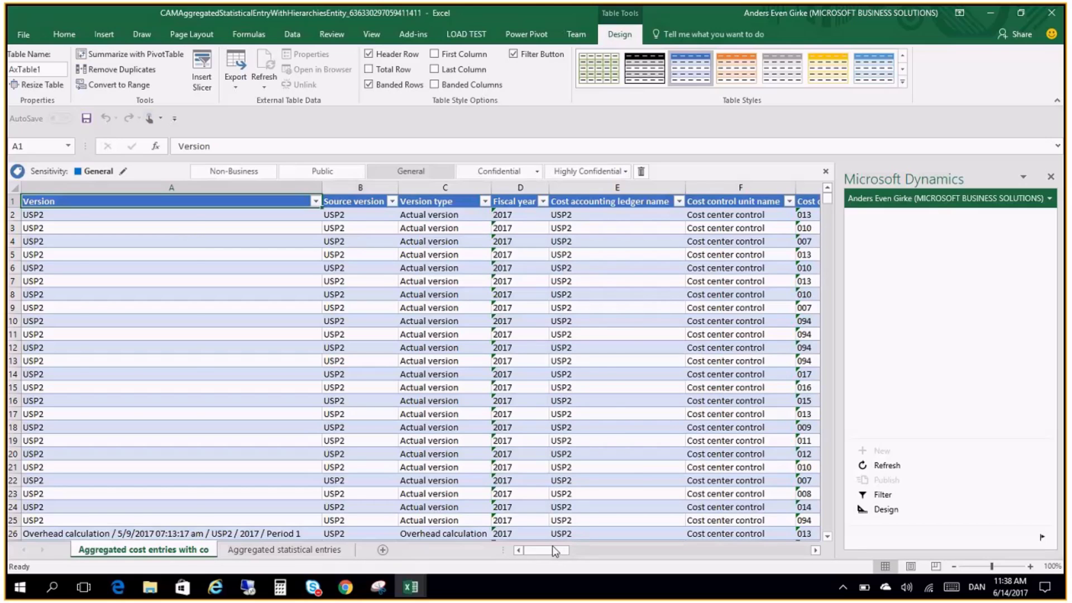
pyautogui.moveTo(552, 553); pyautogui.dragTo(513, 540)
# Step: Insert a PivotTable from the AxTable1 table on a new worksheet
pyautogui.click(100, 36)
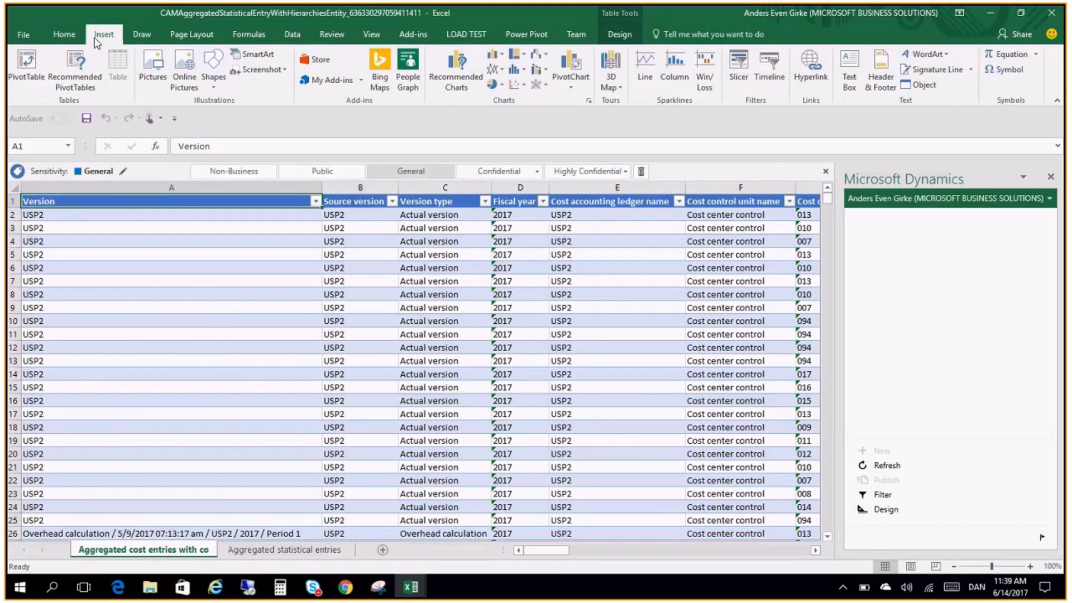
pyautogui.click(20, 74)
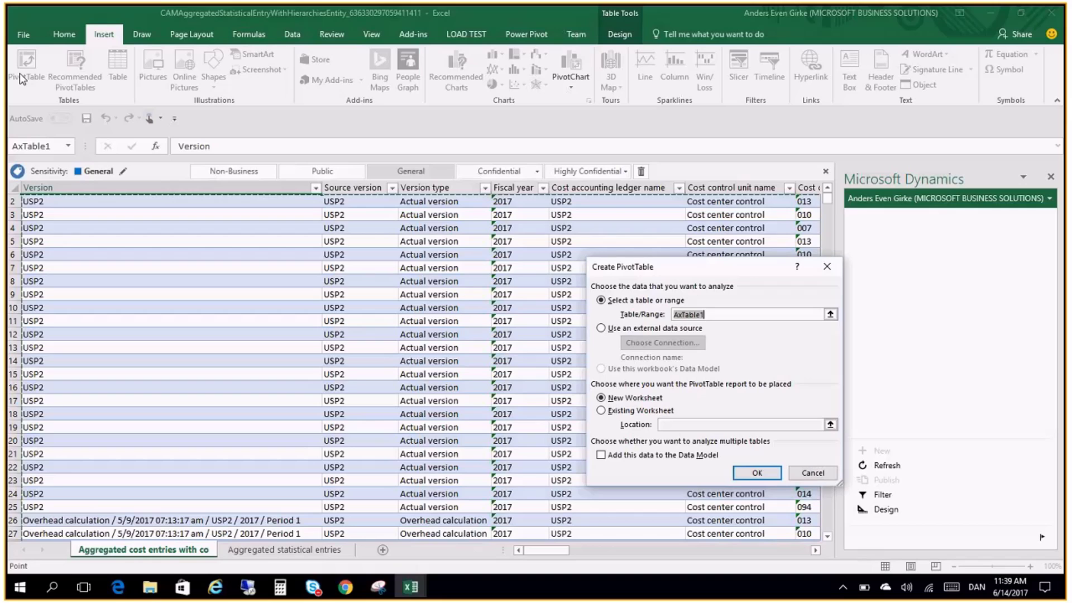
pyautogui.click(746, 474)
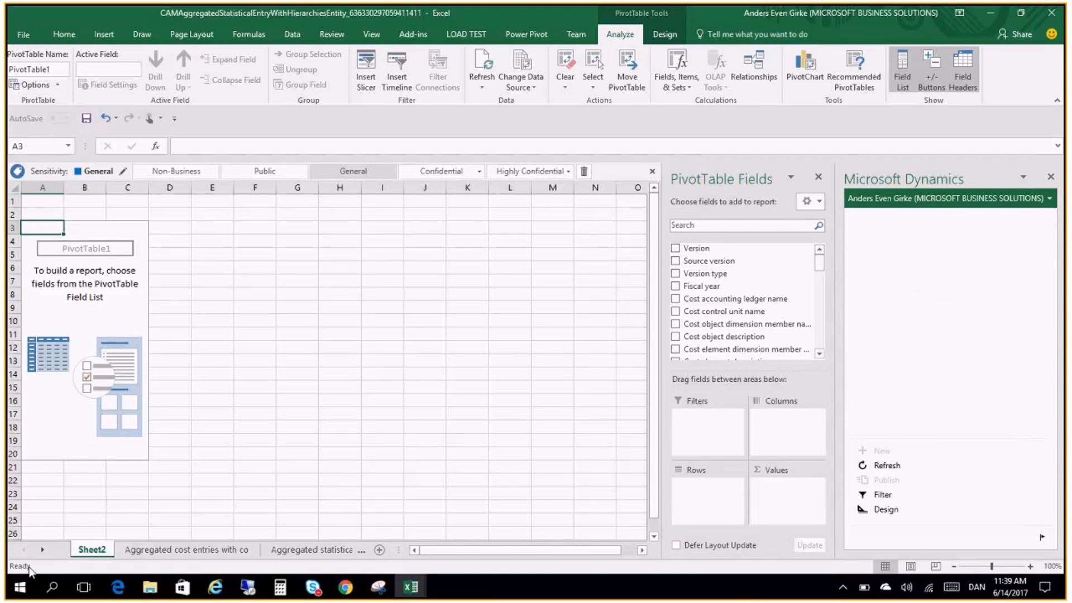
# Step: Rename the new Sheet2 tab to 'CDS for Cost objects'
pyautogui.doubleClick(93, 549)
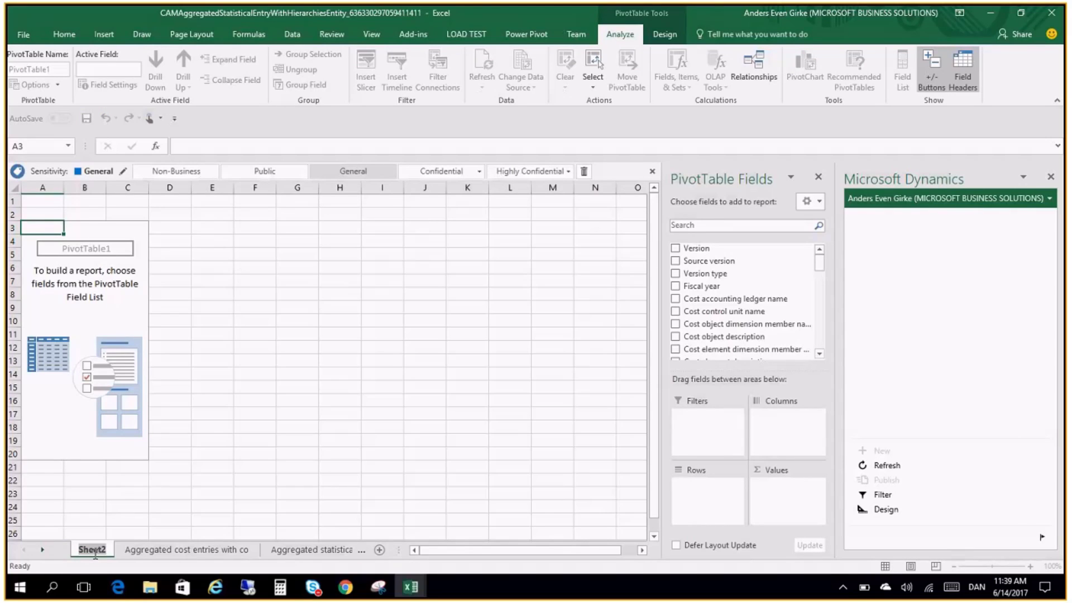
pyautogui.write('c')
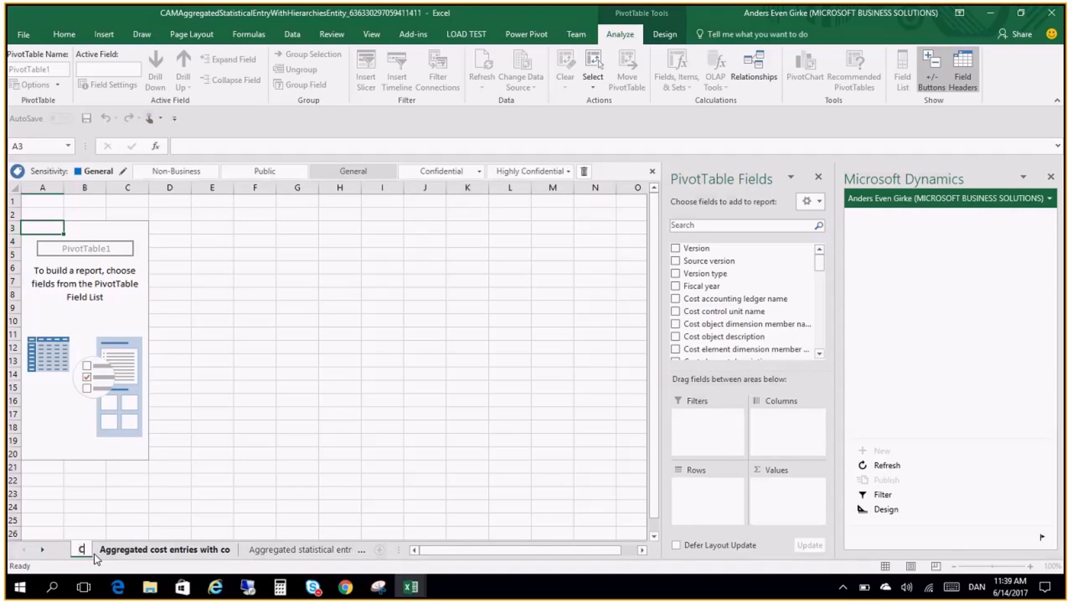
pyautogui.write('DS')
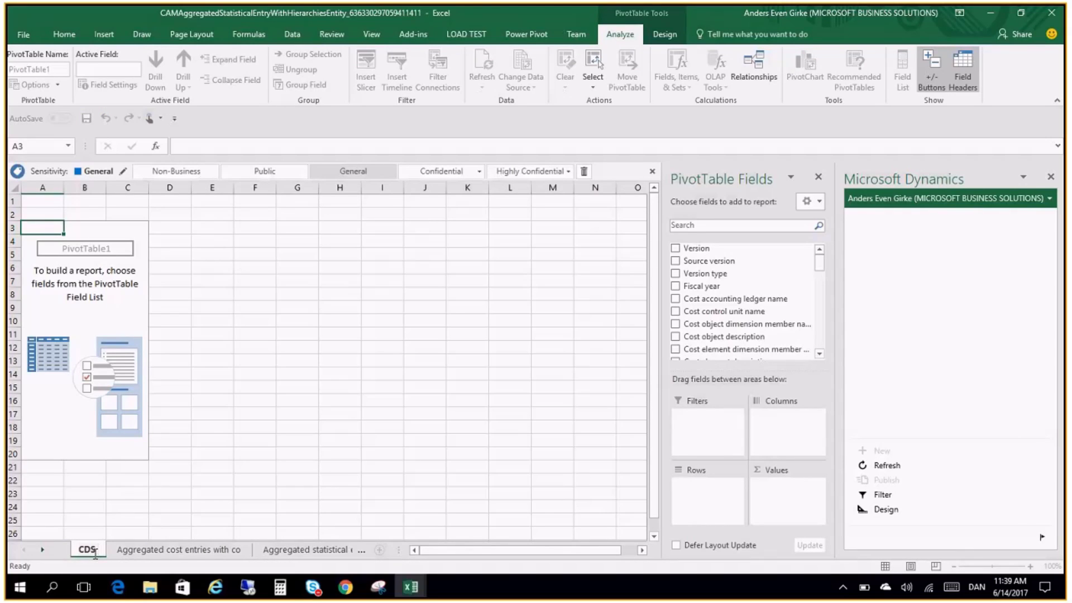
pyautogui.write('for Cost objects')
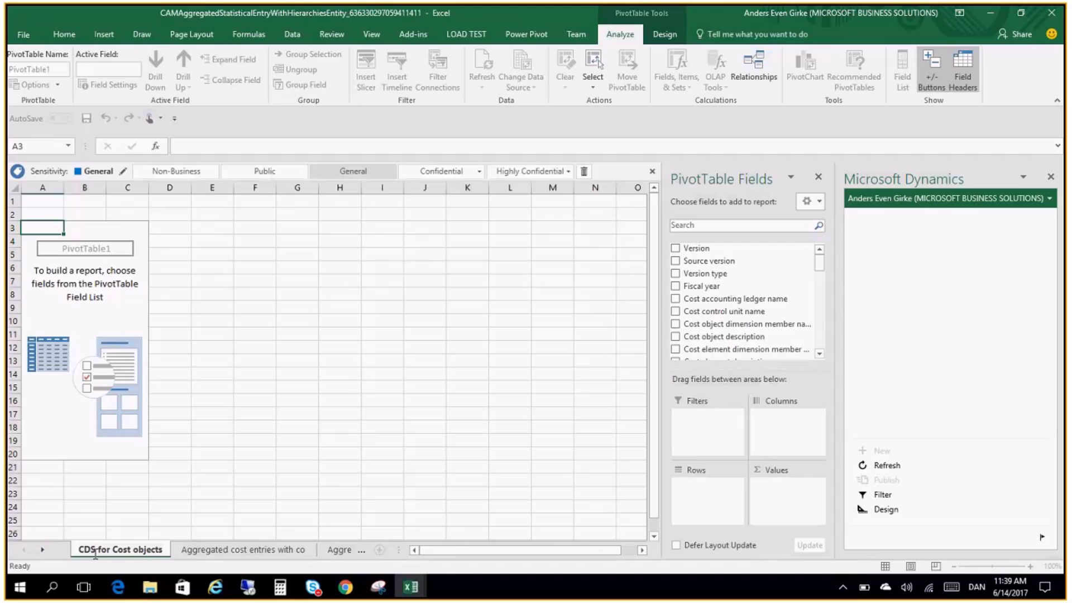
pyautogui.click(83, 438)
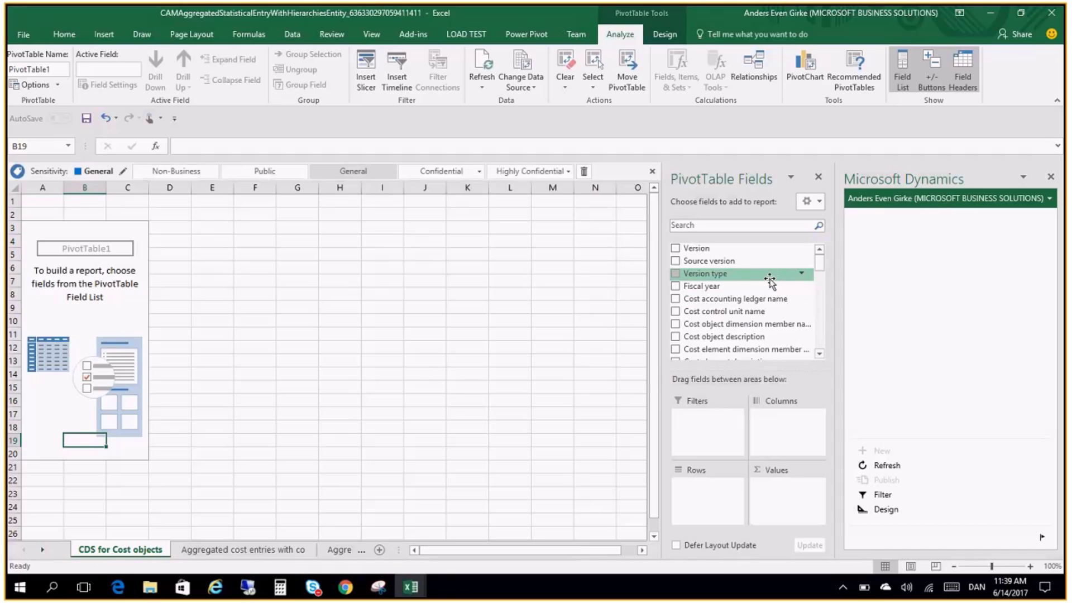
# Step: Add Fiscal year and Period name as report filters and set Fiscal year to 2017
pyautogui.moveTo(768, 286); pyautogui.dragTo(708, 424)
pyautogui.moveTo(819, 270); pyautogui.dragTo(821, 342)
pyautogui.moveTo(737, 316); pyautogui.dragTo(708, 430)
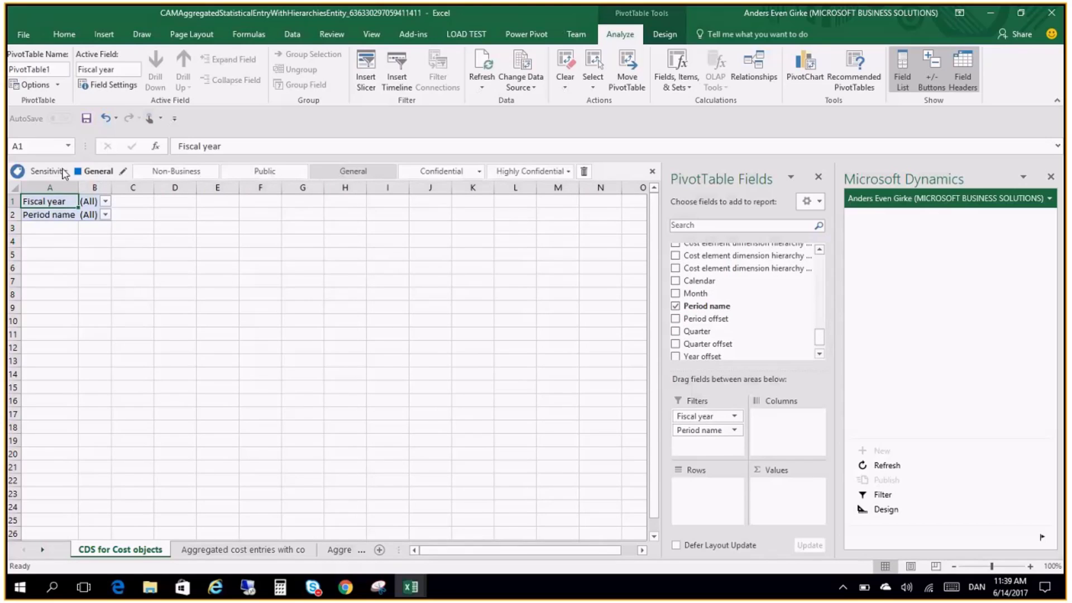
pyautogui.click(105, 203)
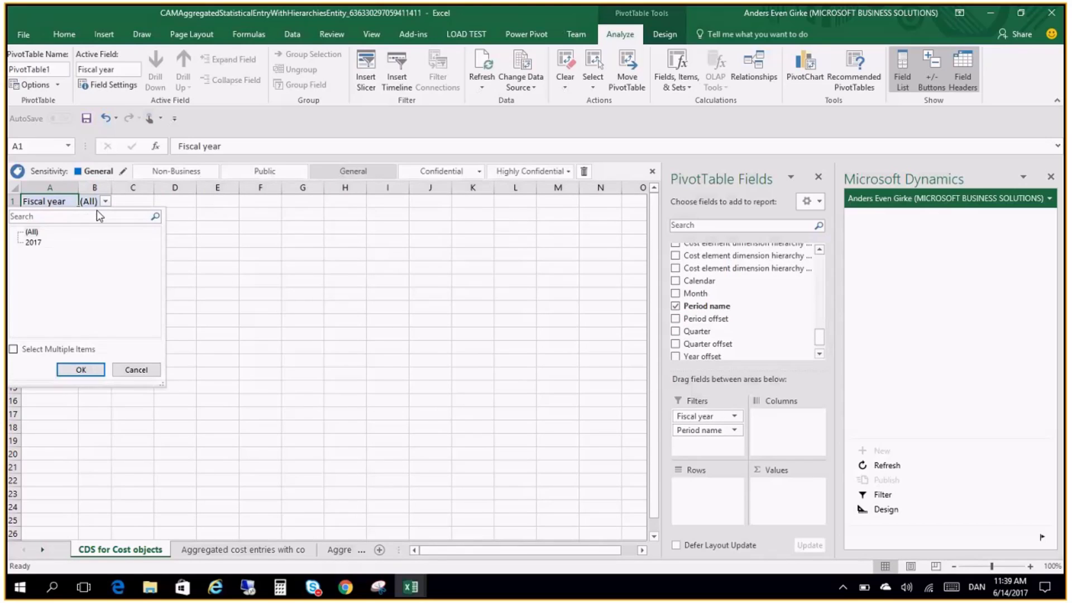
pyautogui.click(31, 243)
pyautogui.click(81, 371)
# Step: Set the Period name filter to Period 6
pyautogui.click(106, 216)
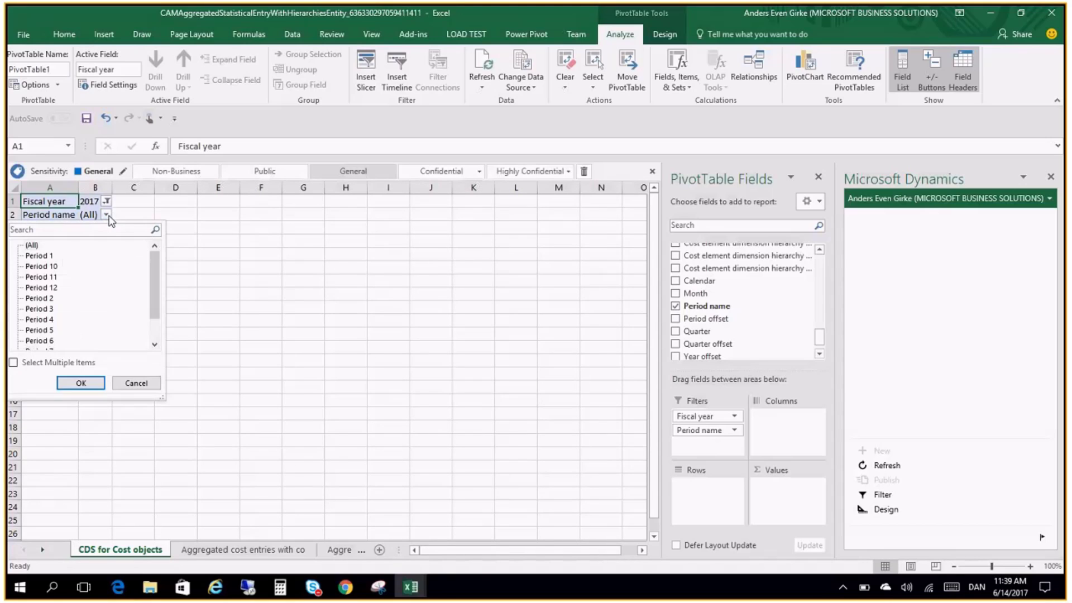
pyautogui.scroll(-1, 150, 288)
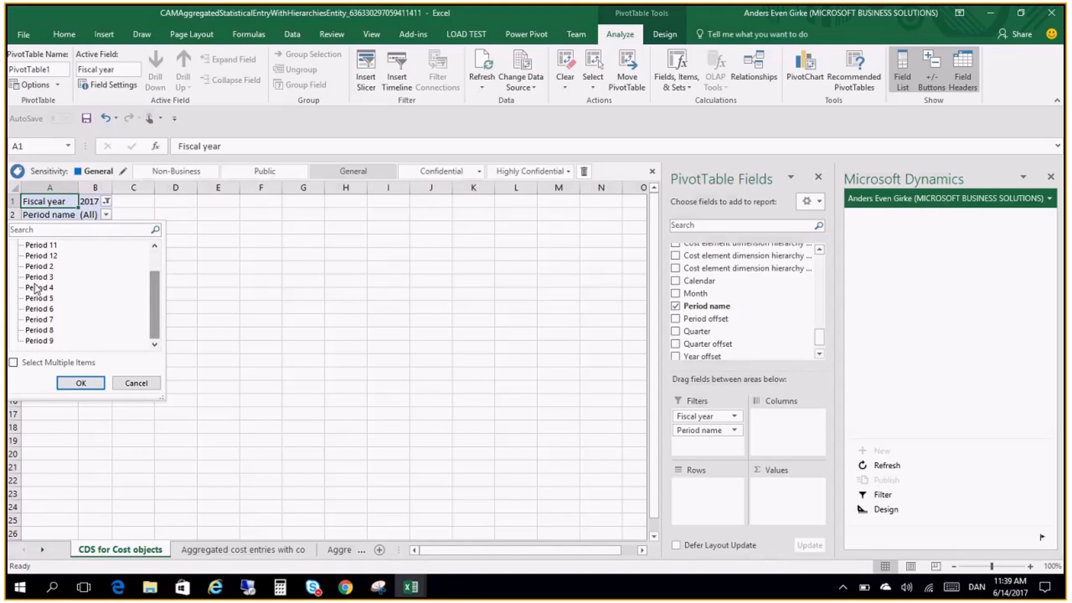
pyautogui.click(35, 309)
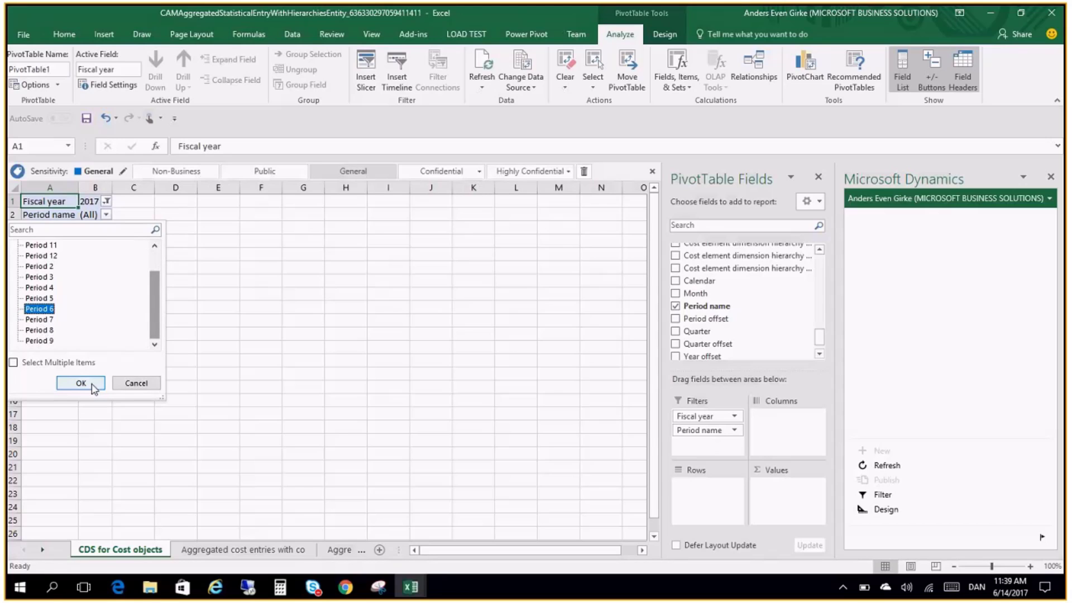
pyautogui.click(81, 383)
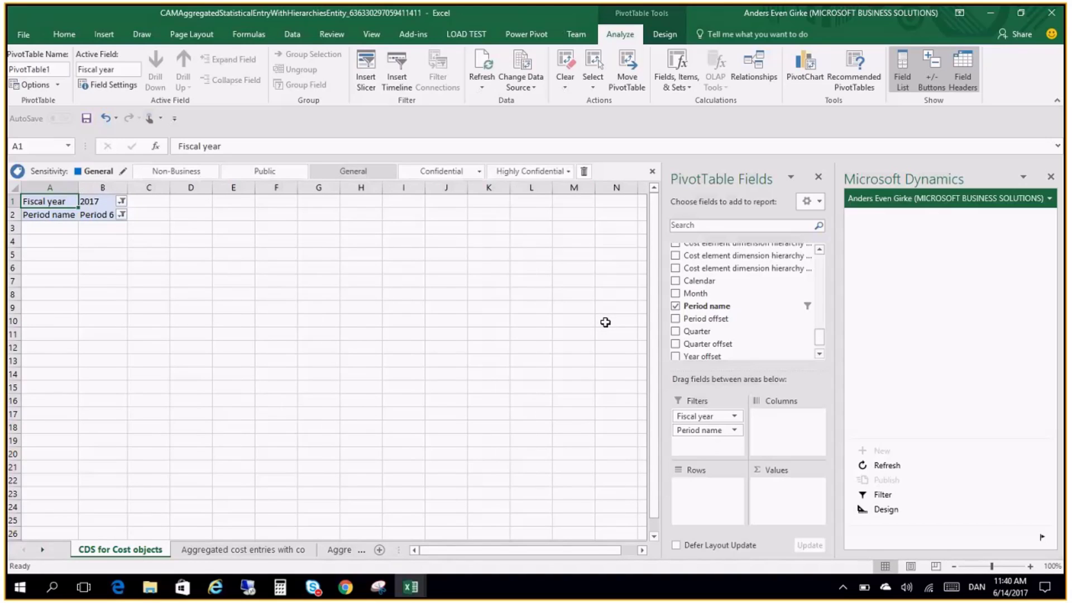
# Step: Add Cost control unit name and Version as filters, and cost object members (007–013) as columns
pyautogui.moveTo(819, 338); pyautogui.dragTo(826, 258)
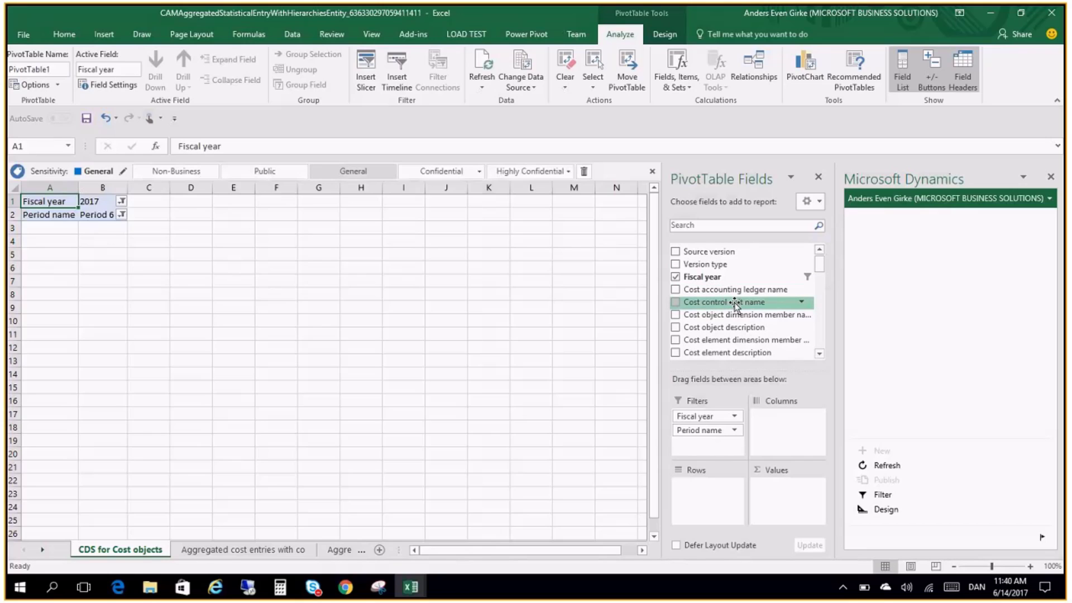
pyautogui.moveTo(735, 304); pyautogui.dragTo(710, 435)
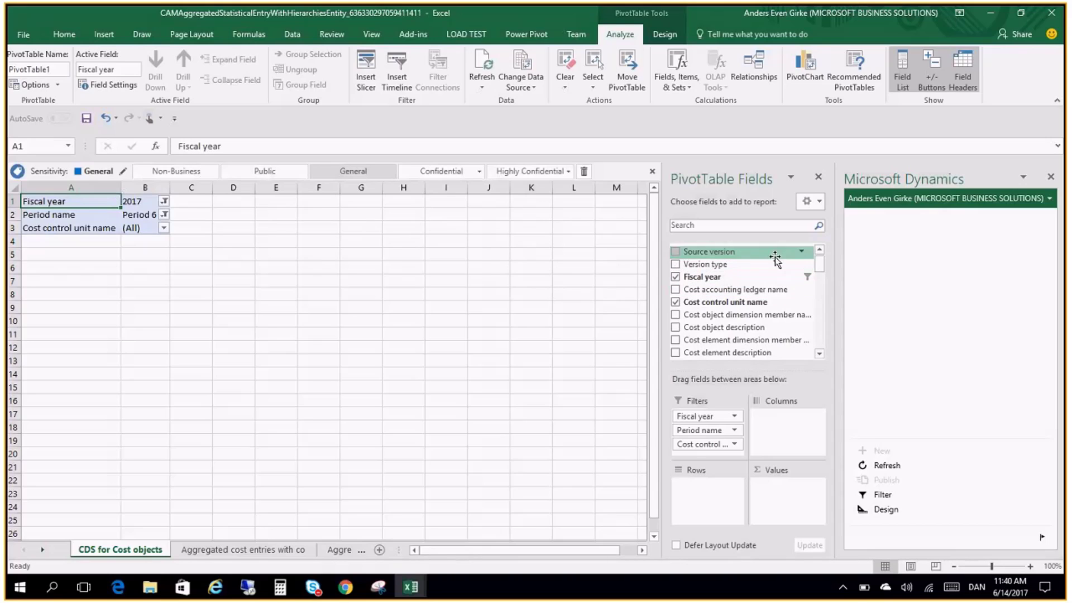
pyautogui.scroll(1, 818, 262)
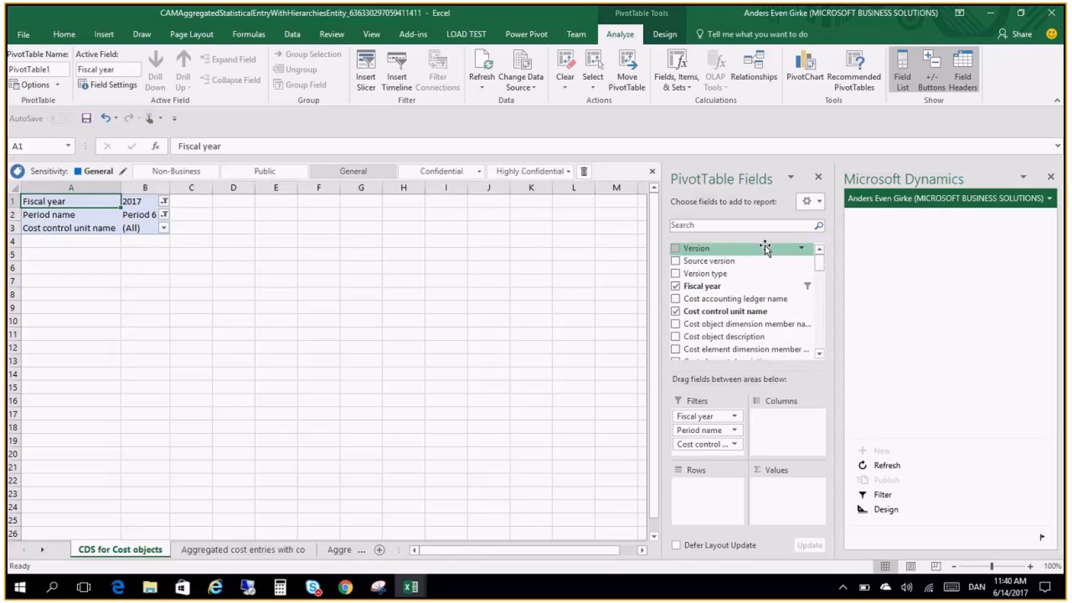
pyautogui.moveTo(765, 246); pyautogui.dragTo(740, 445)
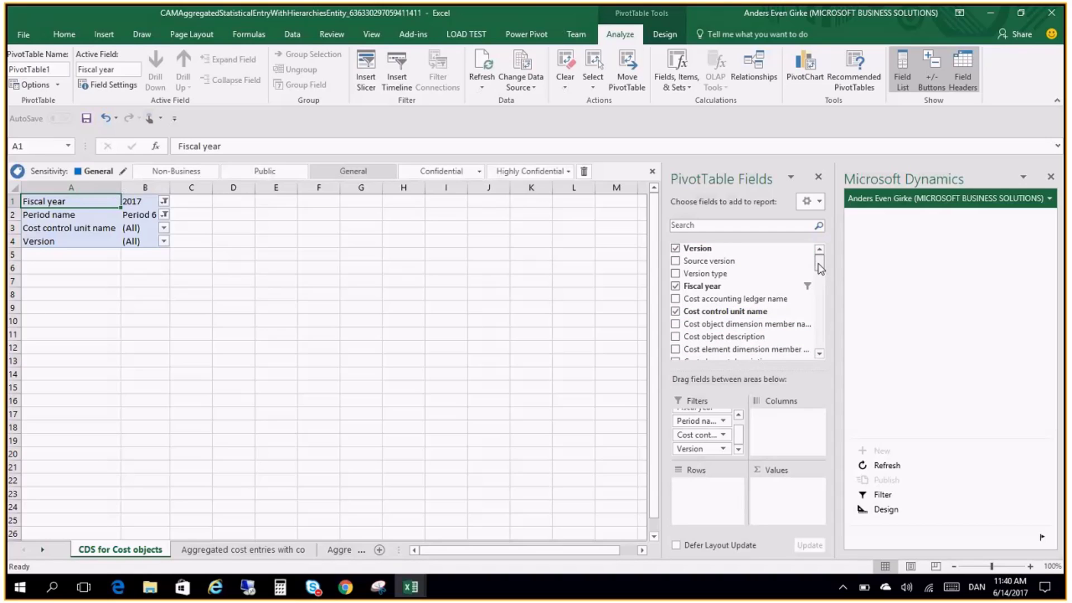
pyautogui.moveTo(819, 268); pyautogui.dragTo(820, 272)
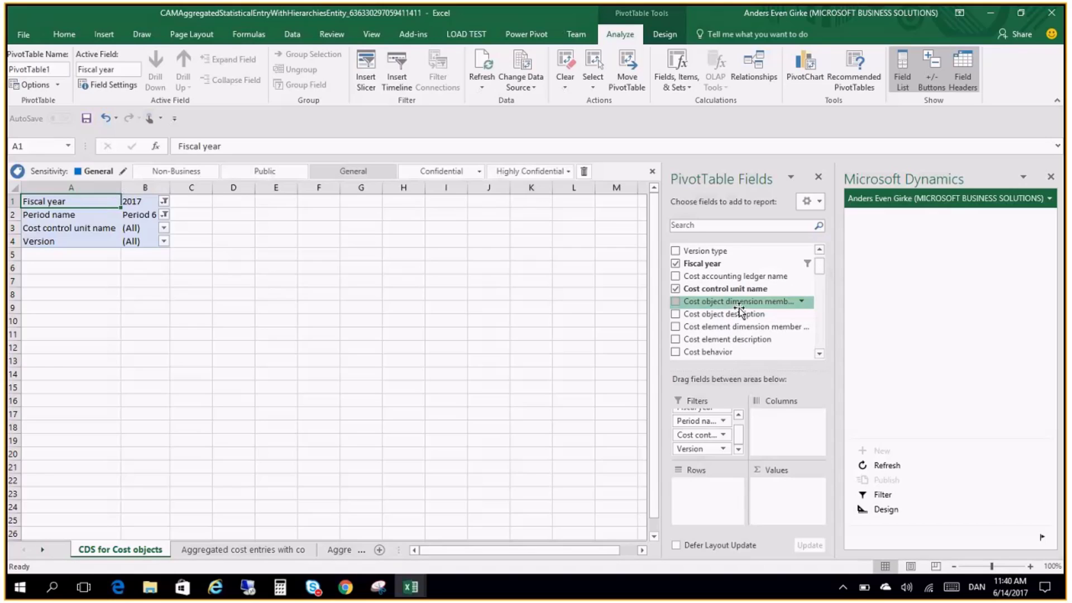
pyautogui.moveTo(750, 308); pyautogui.dragTo(780, 420)
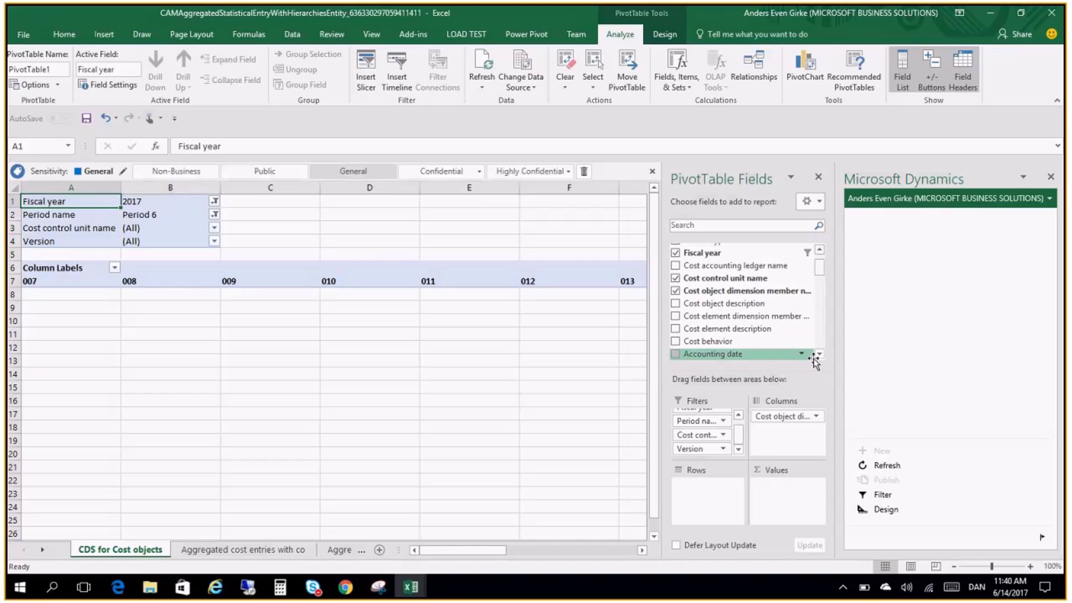
# Step: Sum Amount in Values and add cost element hierarchy levels 1–4 to the rows
pyautogui.scroll(-1, 815, 360)
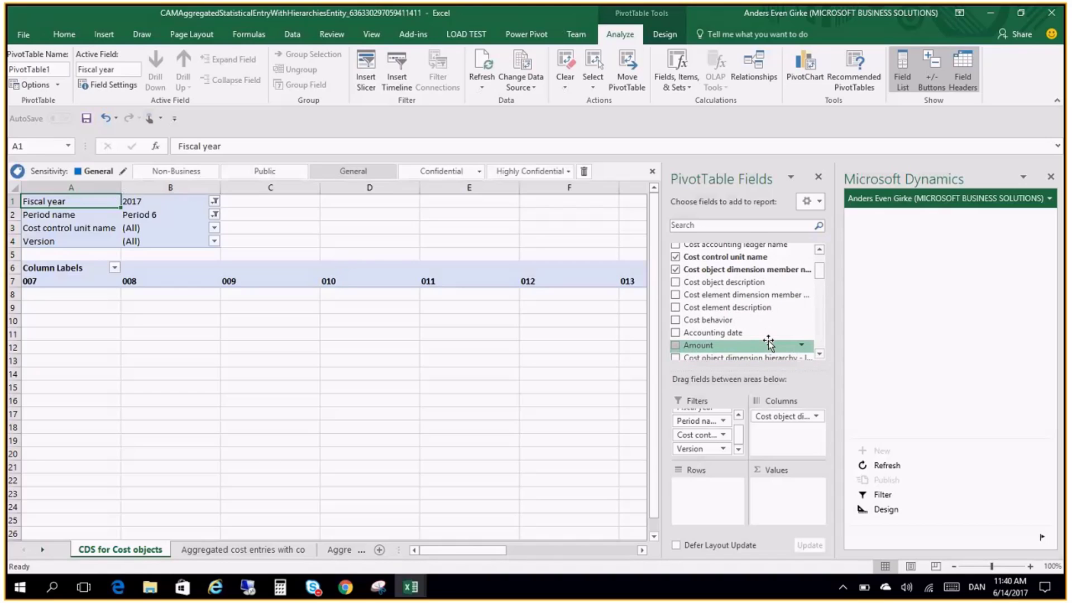
pyautogui.moveTo(769, 342); pyautogui.dragTo(780, 492)
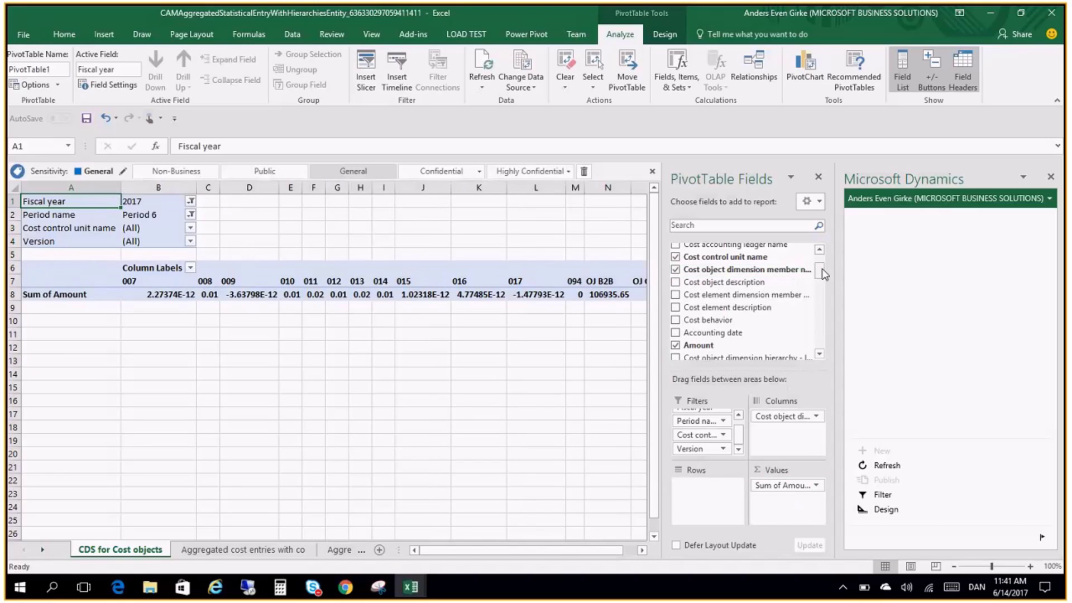
pyautogui.moveTo(822, 270); pyautogui.dragTo(819, 312)
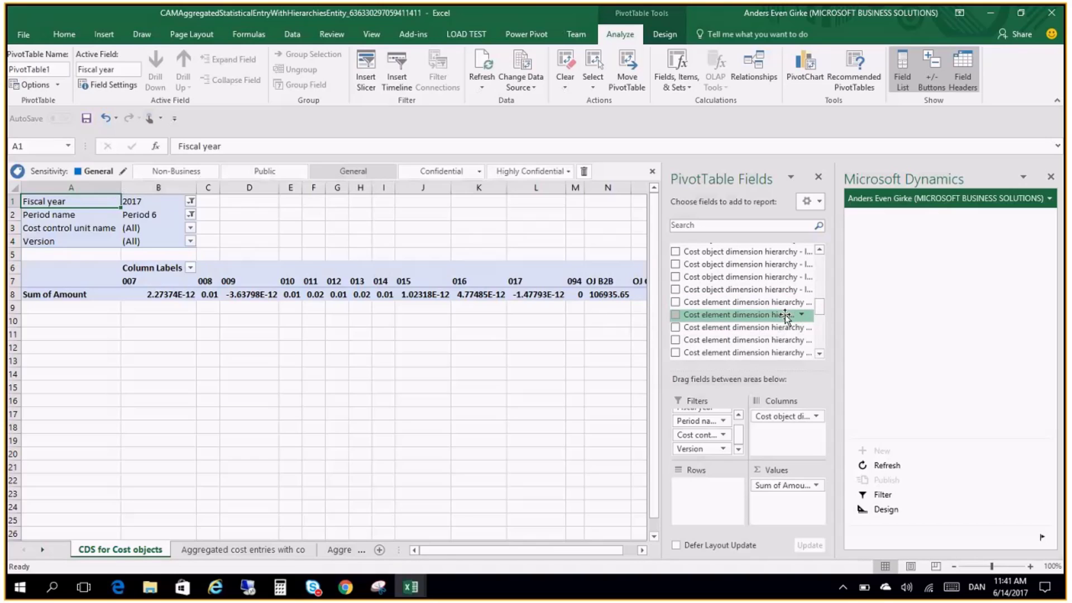
pyautogui.moveTo(781, 313)
pyautogui.mouseDown()
pyautogui.moveTo(726, 428)
pyautogui.moveTo(717, 494)
pyautogui.mouseUp()
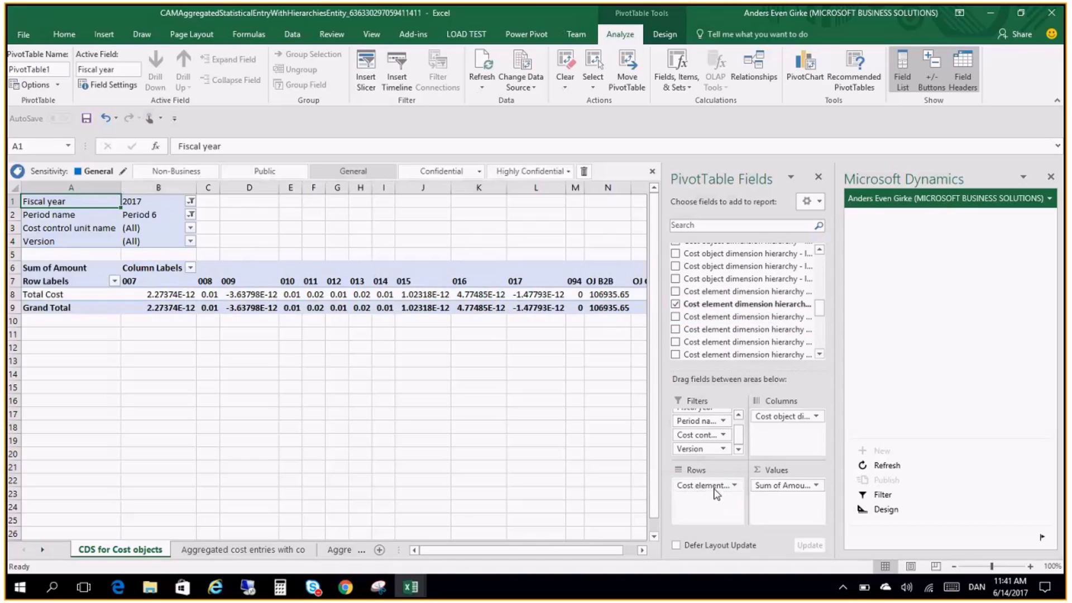
pyautogui.moveTo(716, 493)
pyautogui.mouseDown()
pyautogui.moveTo(737, 321)
pyautogui.moveTo(715, 425)
pyautogui.moveTo(724, 505)
pyautogui.mouseUp()
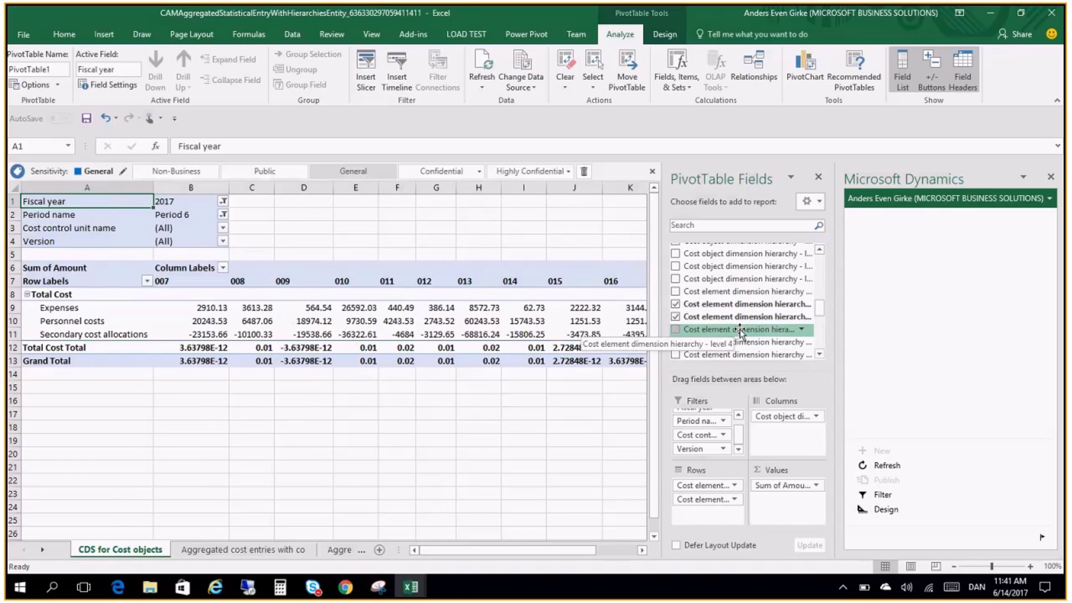
pyautogui.moveTo(741, 333); pyautogui.dragTo(724, 517)
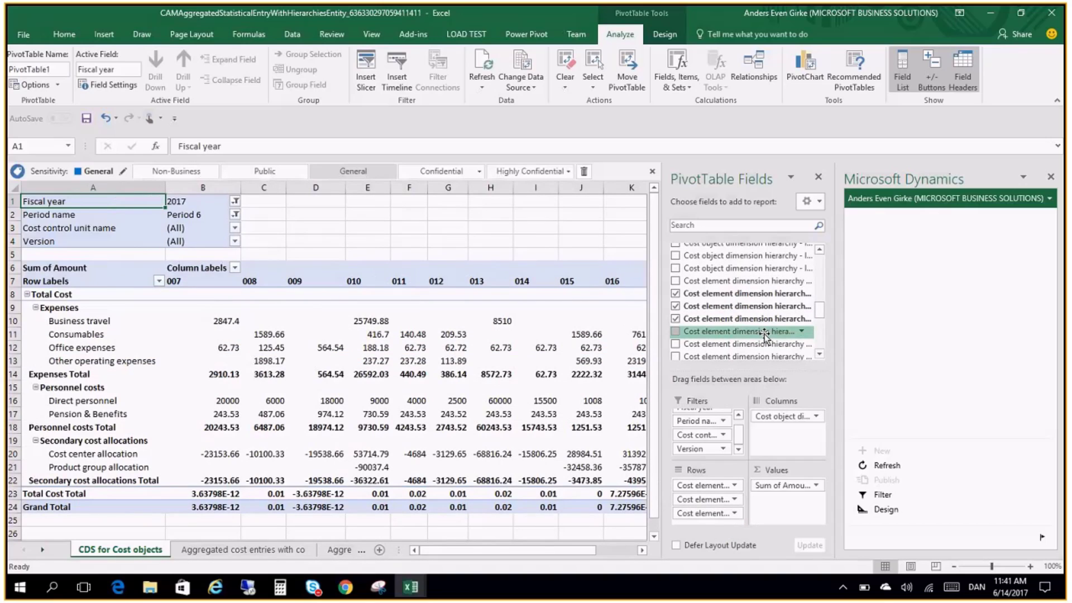
pyautogui.click(765, 334)
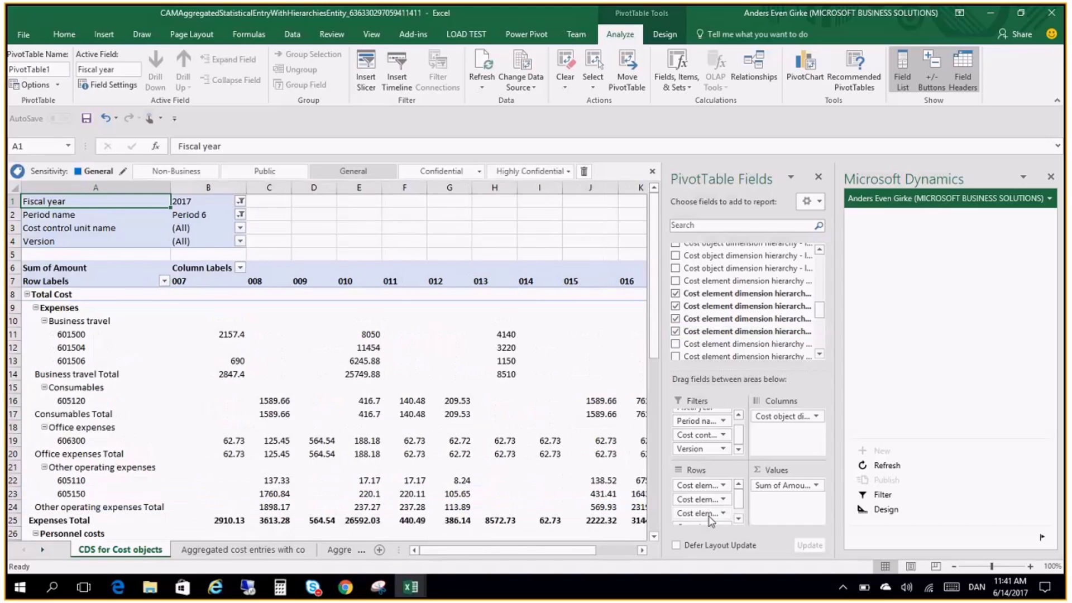
# Step: Collapse the Expenses and Personnel costs groups to single total rows
pyautogui.click(39, 313)
pyautogui.click(36, 307)
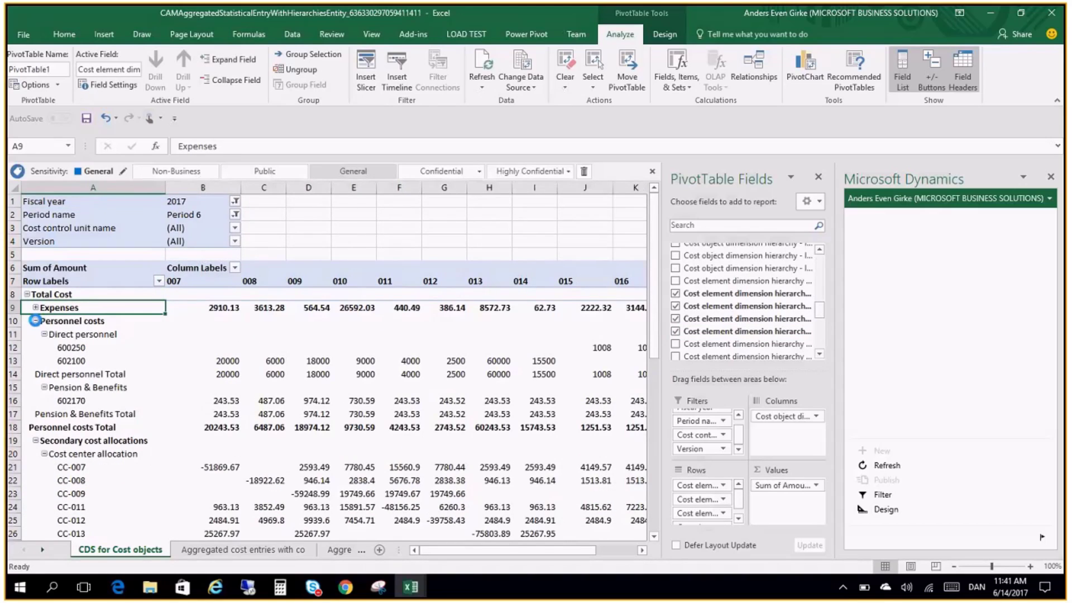
pyautogui.click(36, 321)
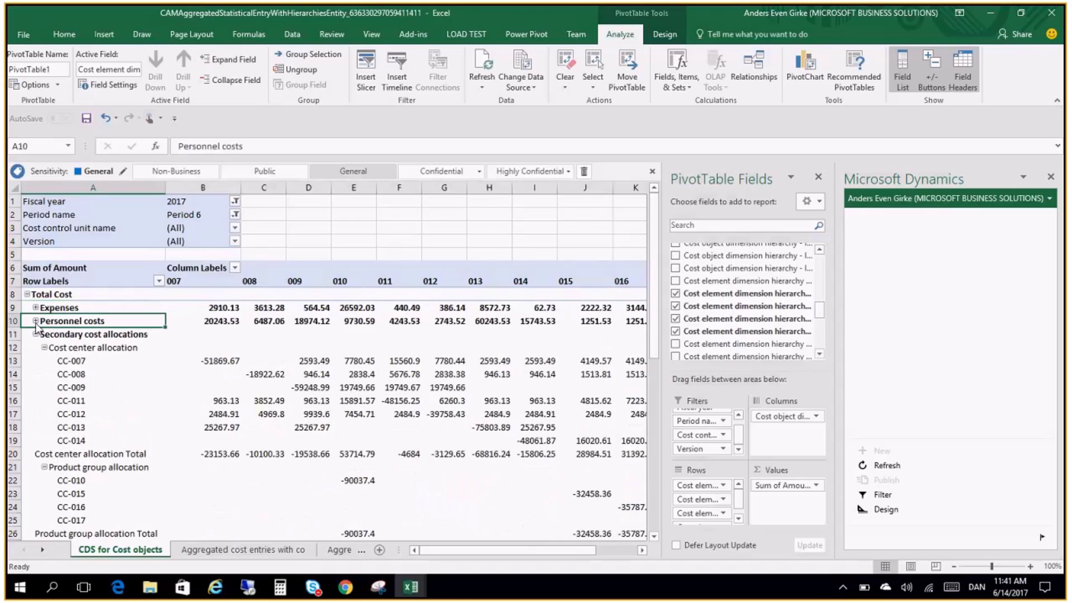
# Step: Move the Personnel costs row above Expenses
pyautogui.rightClick(67, 324)
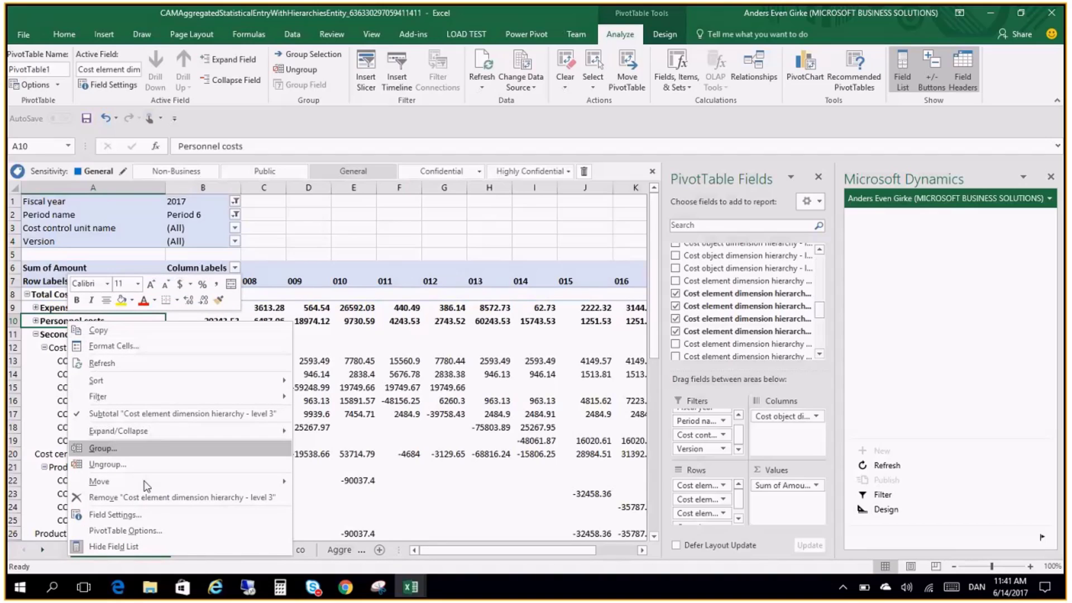
pyautogui.moveTo(146, 489)
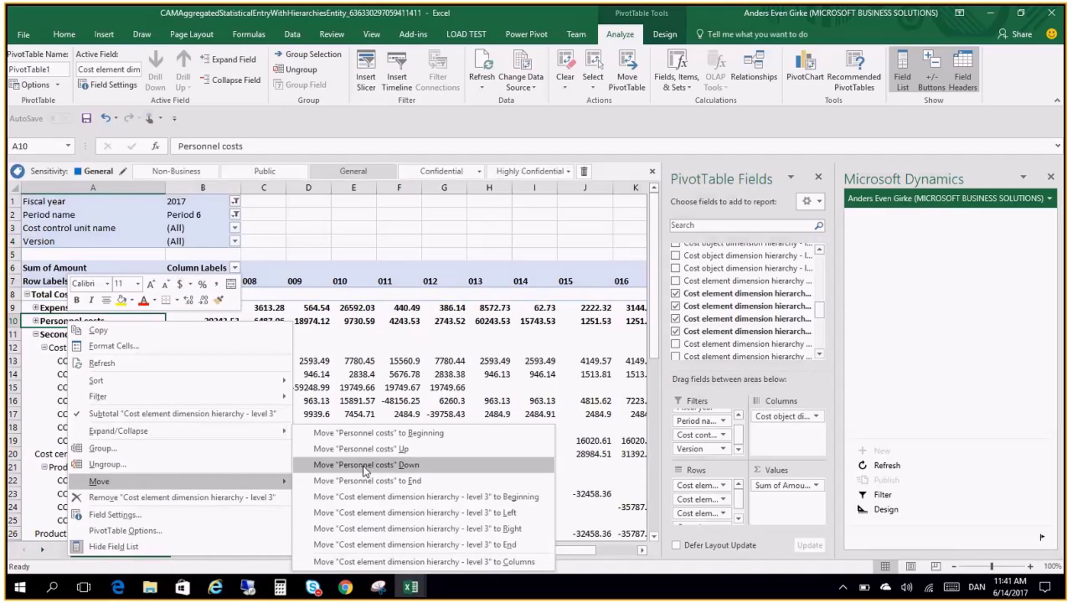
pyautogui.click(358, 449)
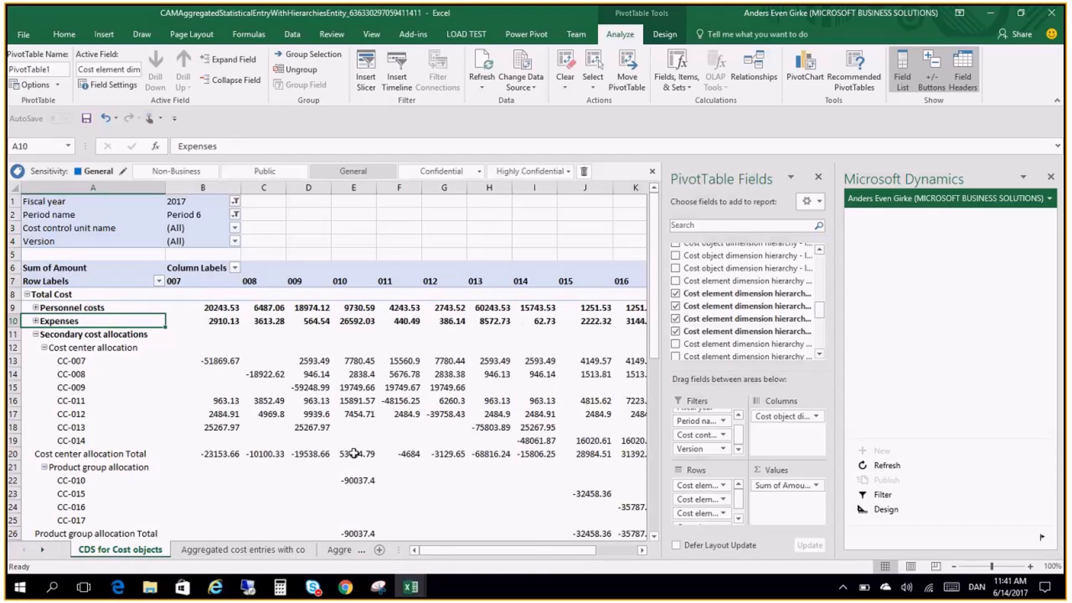
pyautogui.click(187, 347)
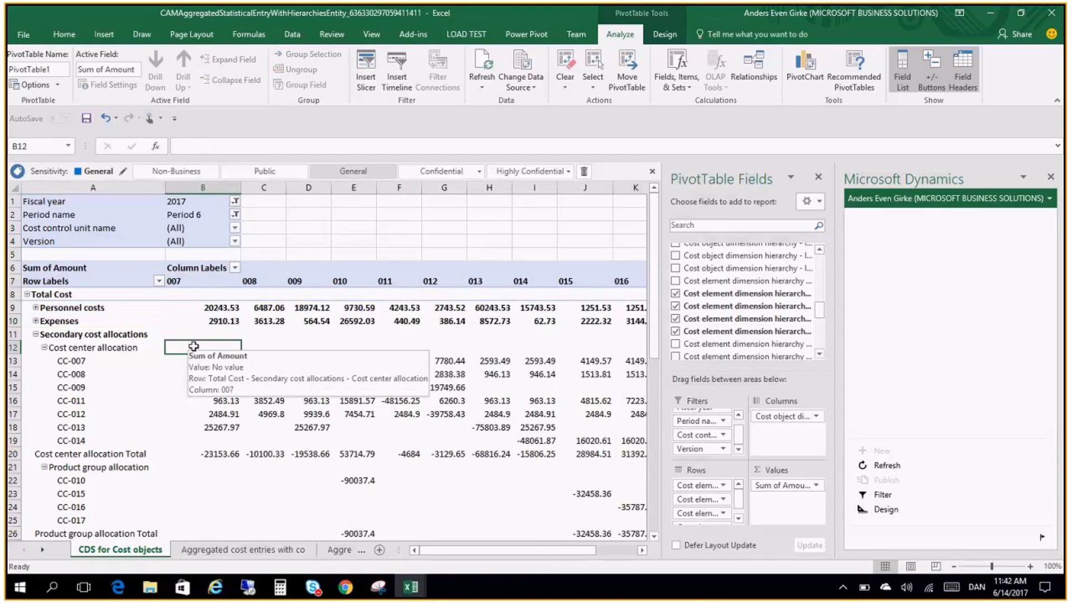
# Step: Expand Personnel costs with Direct personnel and Pension & Benefits collapsed, and expand Expenses
pyautogui.click(37, 309)
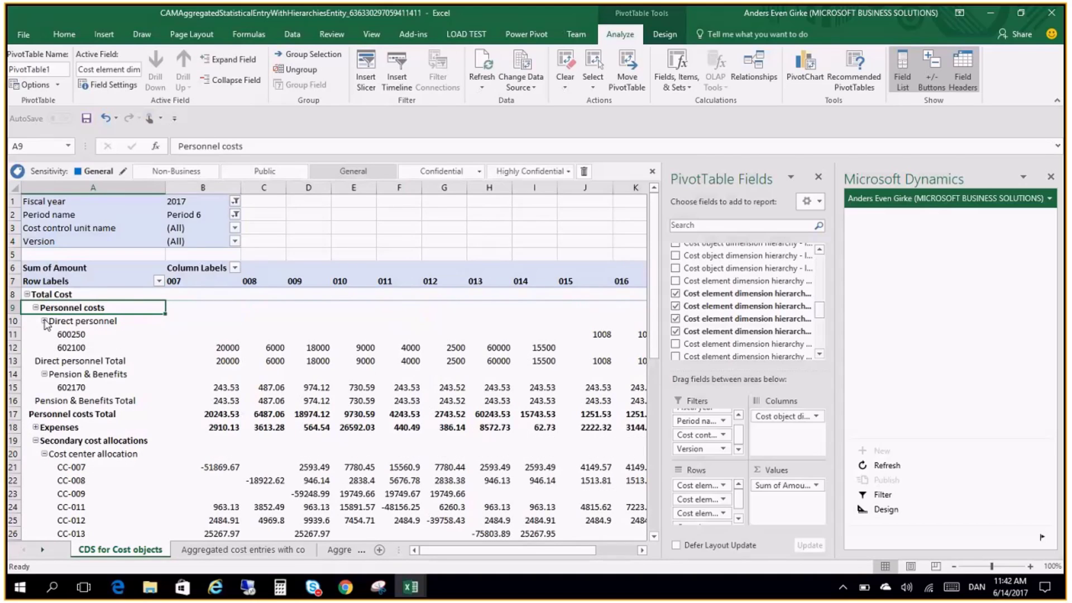
pyautogui.click(45, 321)
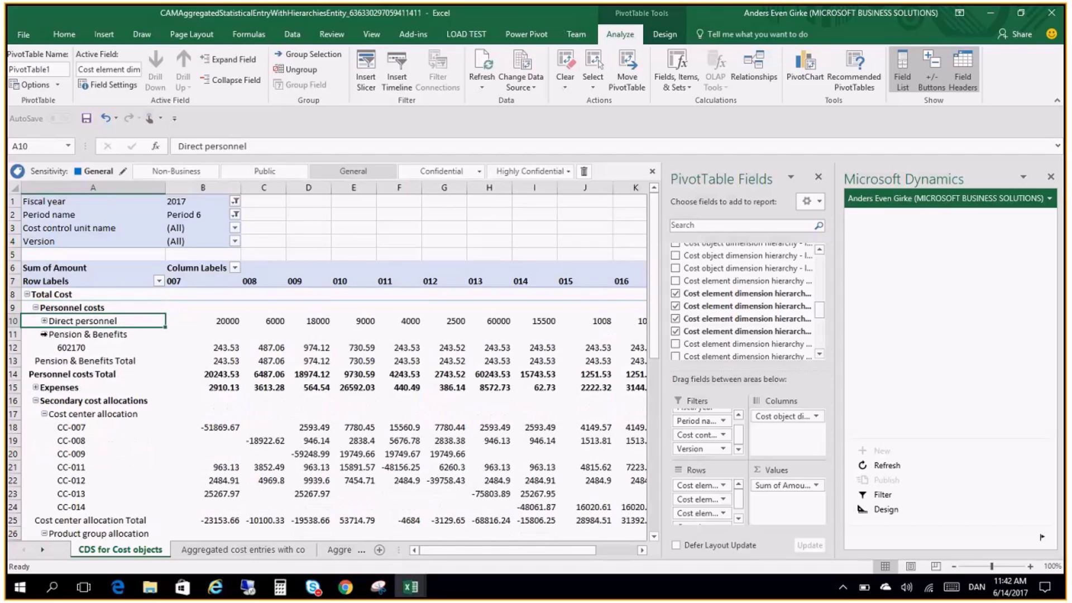
pyautogui.click(44, 335)
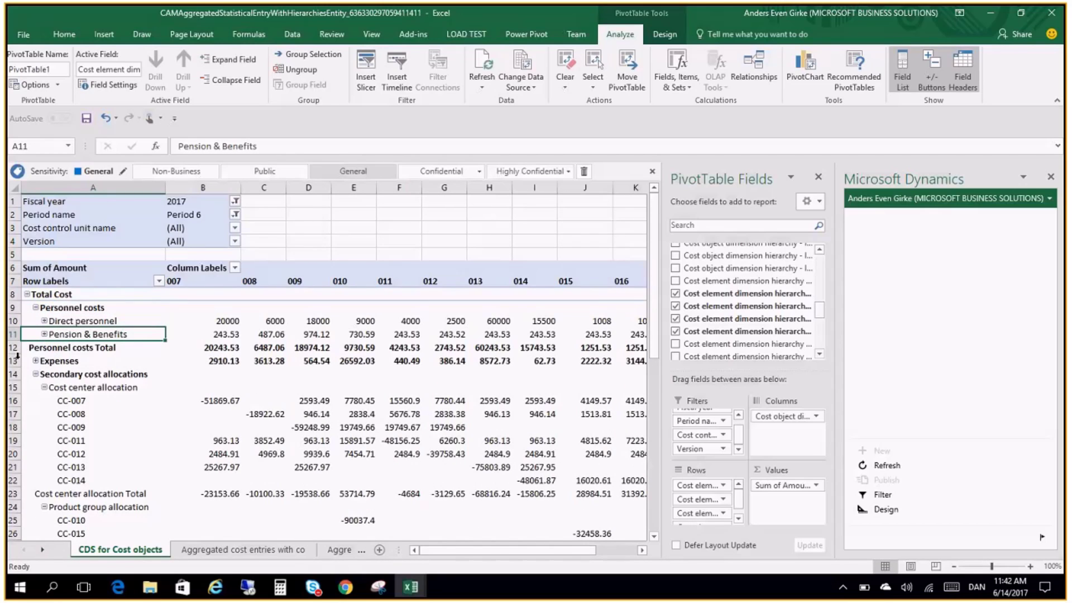
pyautogui.click(35, 361)
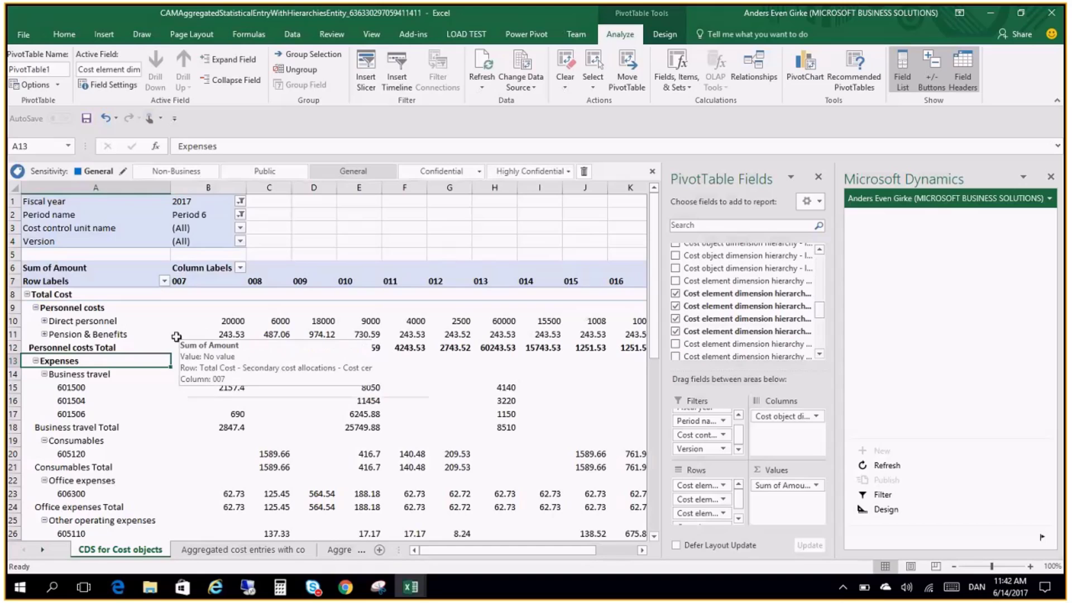
pyautogui.click(208, 334)
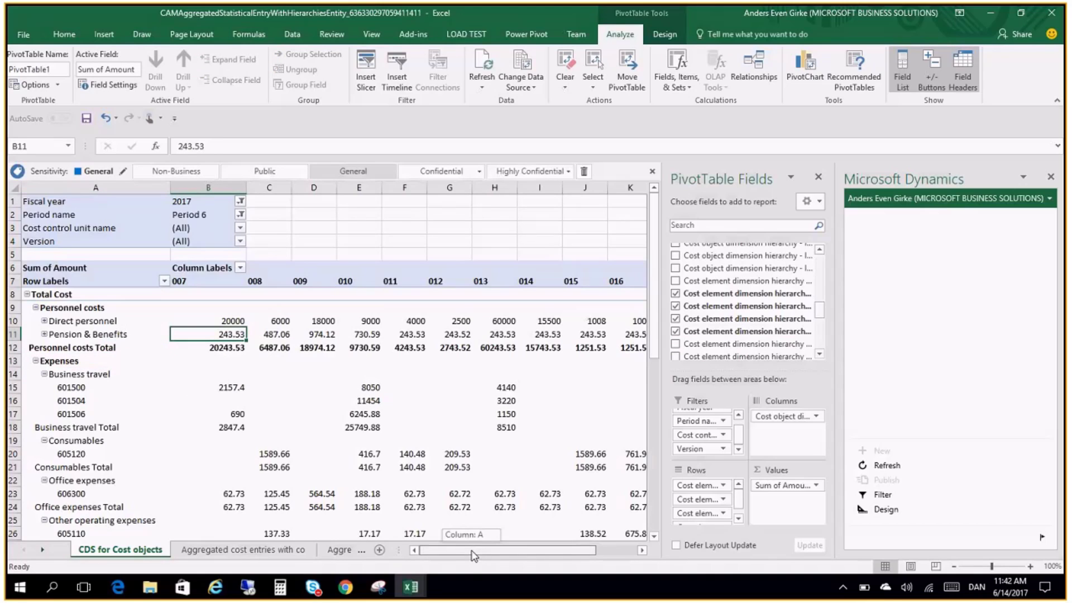
pyautogui.hscroll(3, 515, 558)
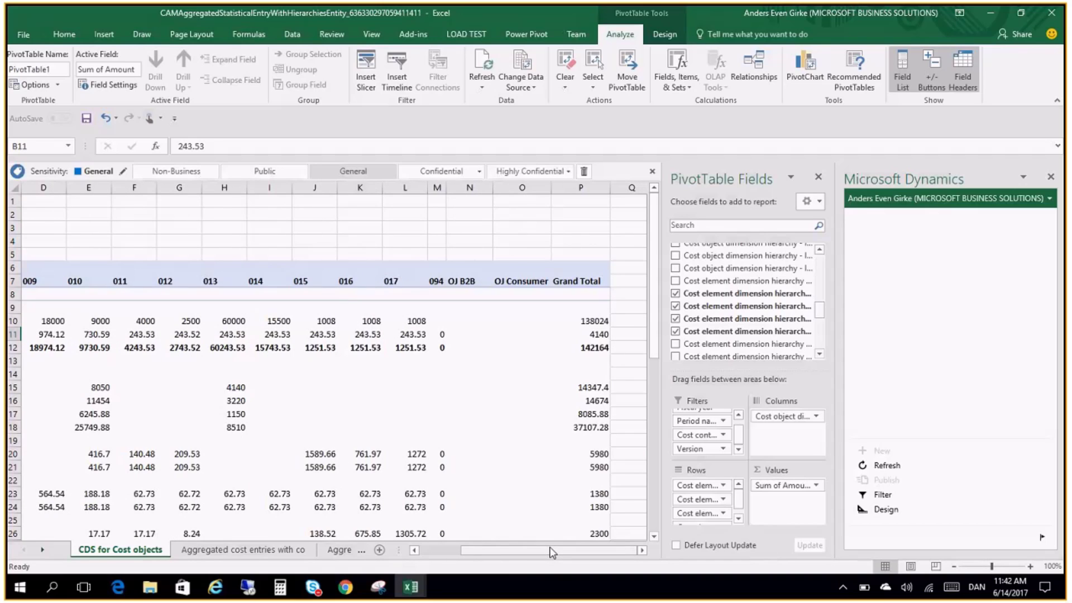
pyautogui.moveTo(552, 553); pyautogui.dragTo(509, 552)
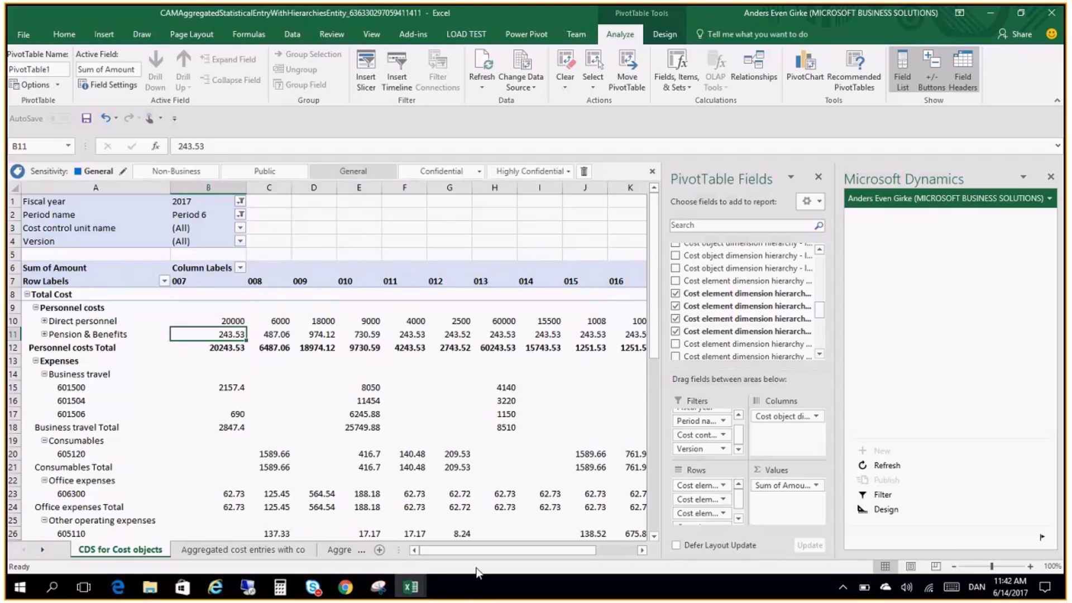
pyautogui.moveTo(478, 553); pyautogui.dragTo(541, 562)
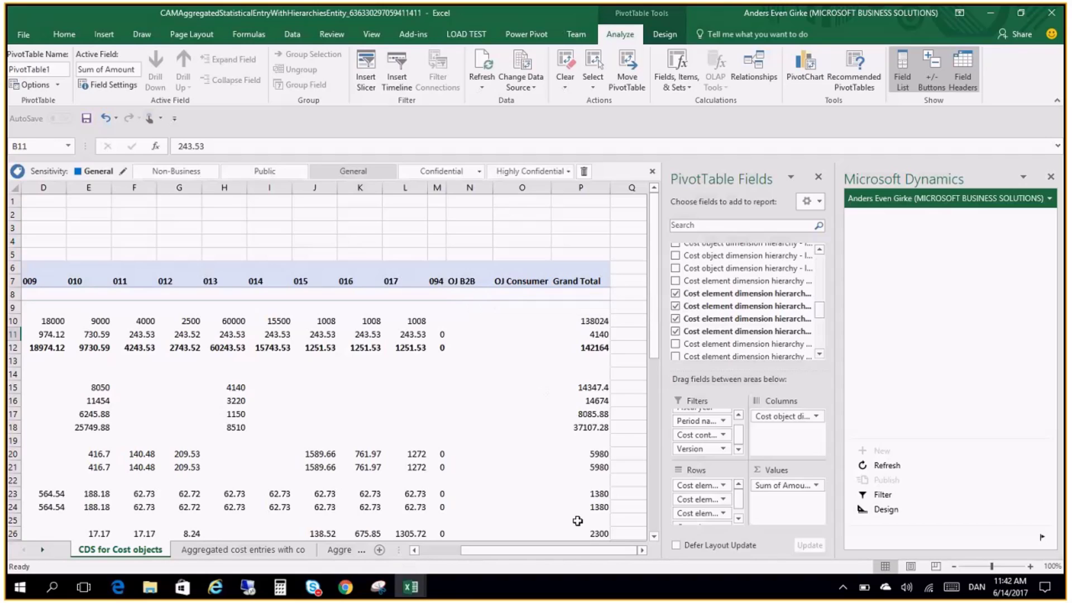
pyautogui.moveTo(615, 555); pyautogui.dragTo(588, 555)
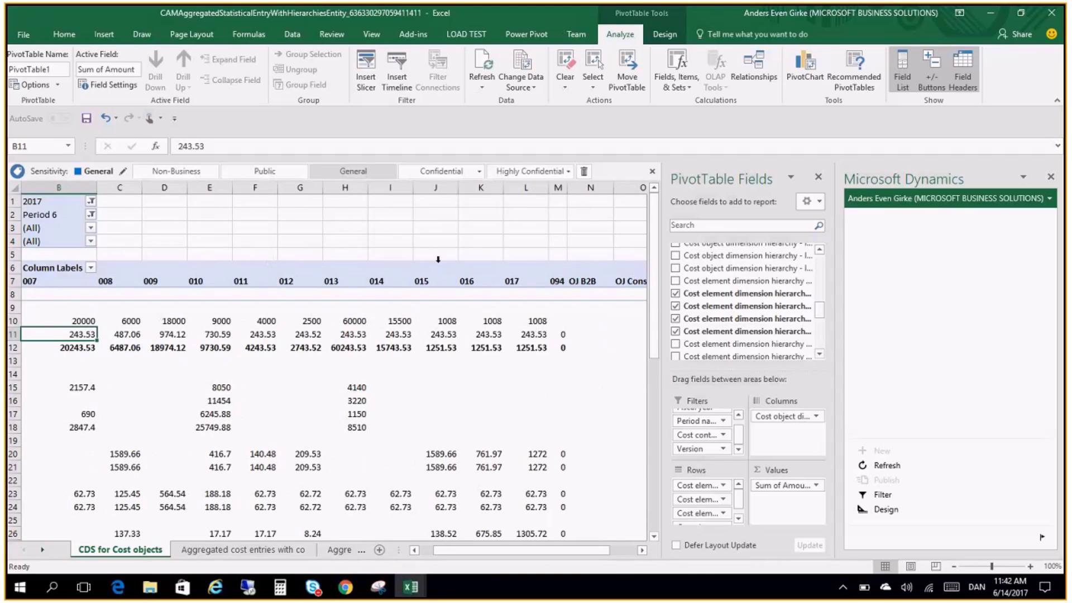
pyautogui.moveTo(457, 555)
pyautogui.mouseDown()
pyautogui.moveTo(495, 554)
pyautogui.moveTo(448, 553)
pyautogui.mouseUp()
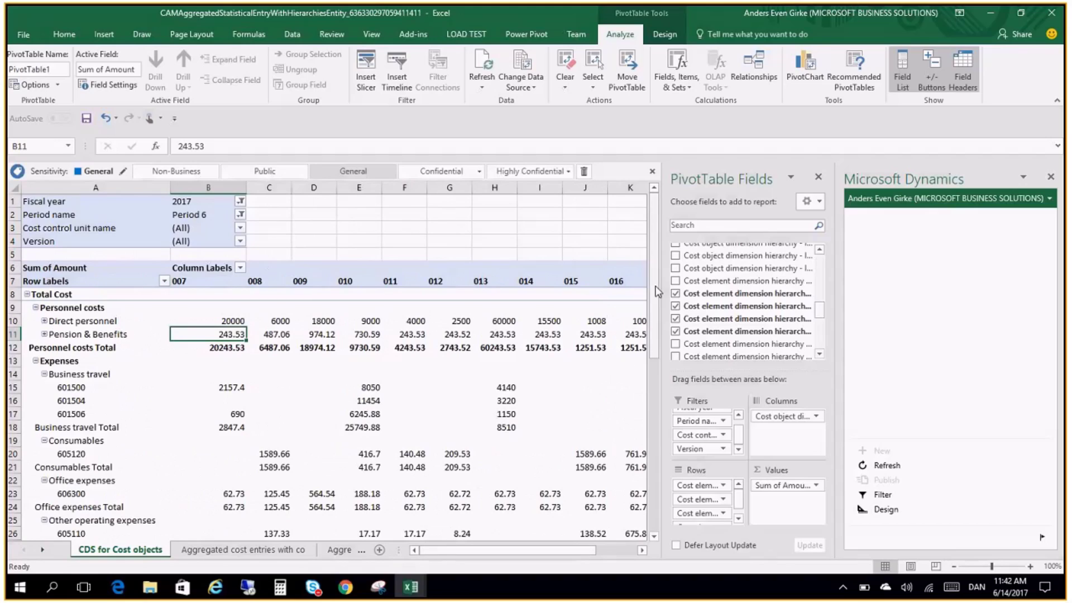
pyautogui.moveTo(652, 282); pyautogui.dragTo(652, 281)
pyautogui.moveTo(652, 240); pyautogui.dragTo(661, 262)
# Step: Switch the Version filter to multiple-item selection, widen its list, and clear all items
pyautogui.click(240, 241)
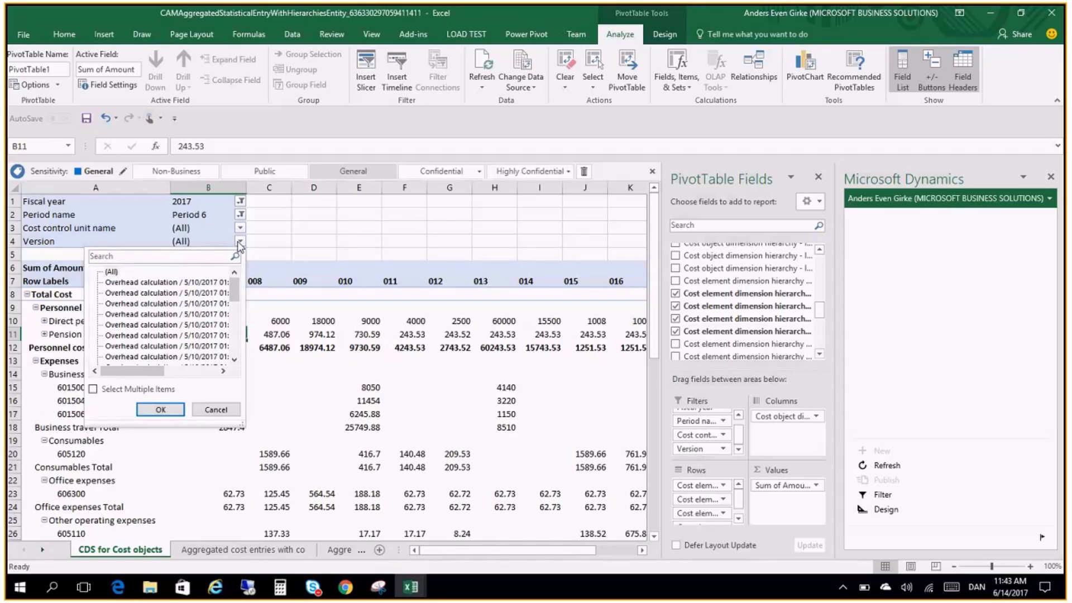
pyautogui.click(122, 389)
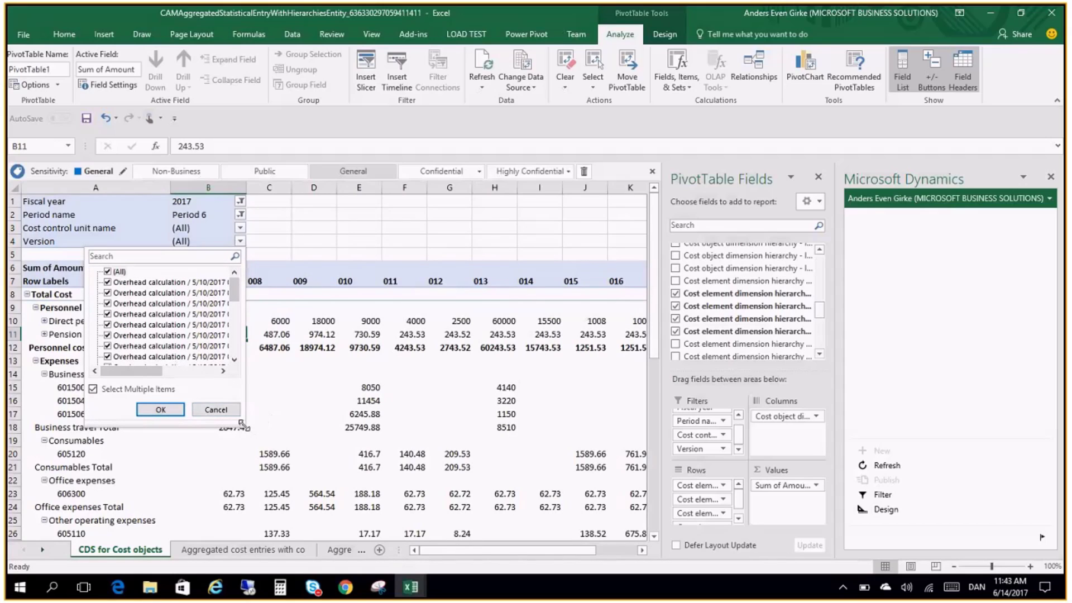
pyautogui.moveTo(242, 426); pyautogui.dragTo(503, 511)
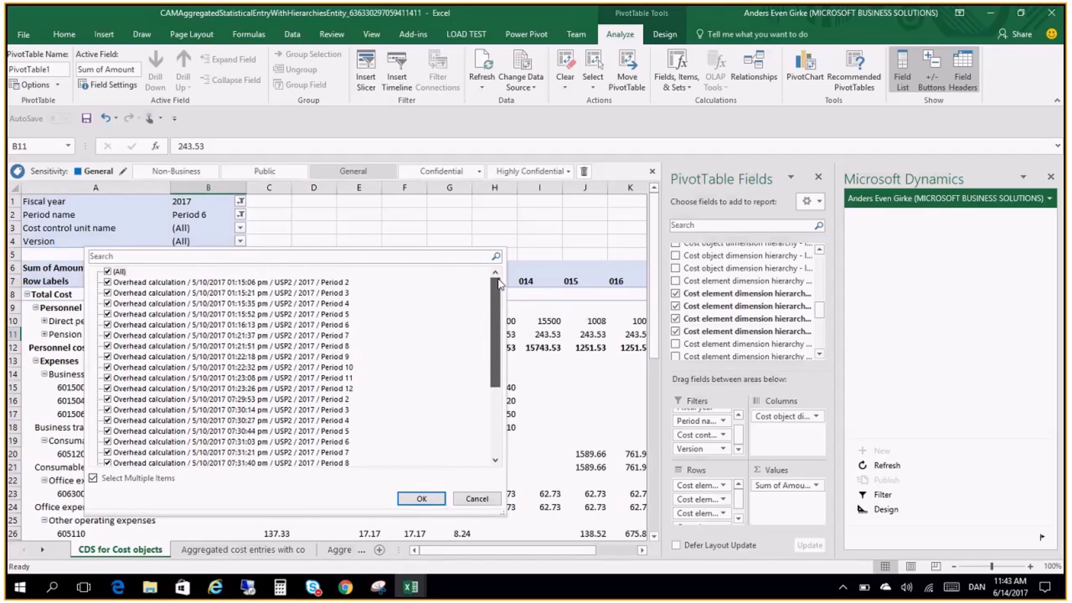
pyautogui.click(143, 274)
pyautogui.moveTo(494, 306); pyautogui.dragTo(491, 402)
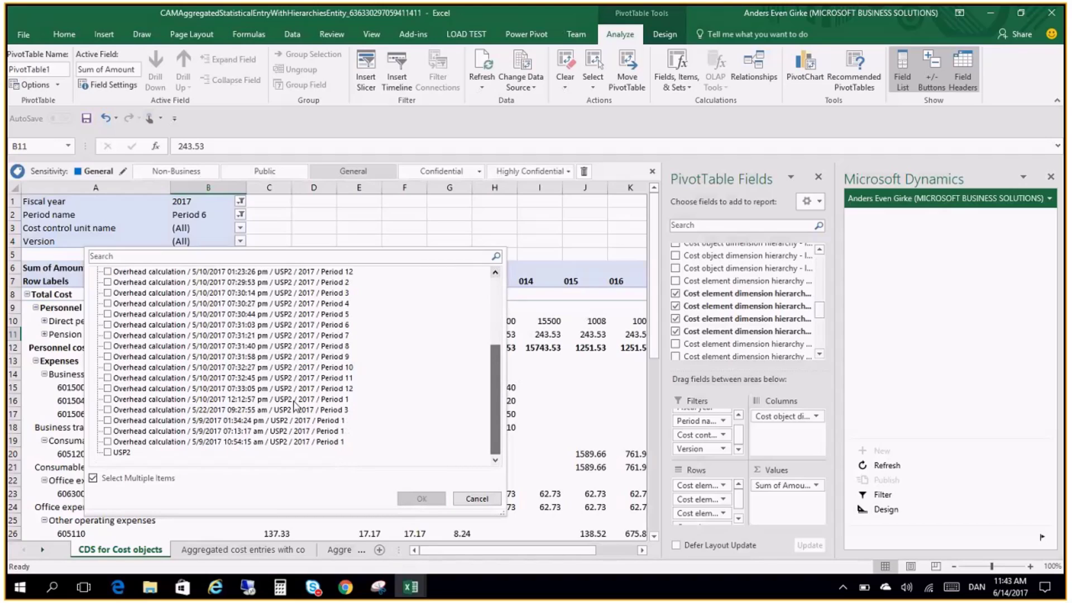
# Step: Include only USP2 and the 07:31:03 pm Period 6 overhead calculation, and apply the filter
pyautogui.click(111, 454)
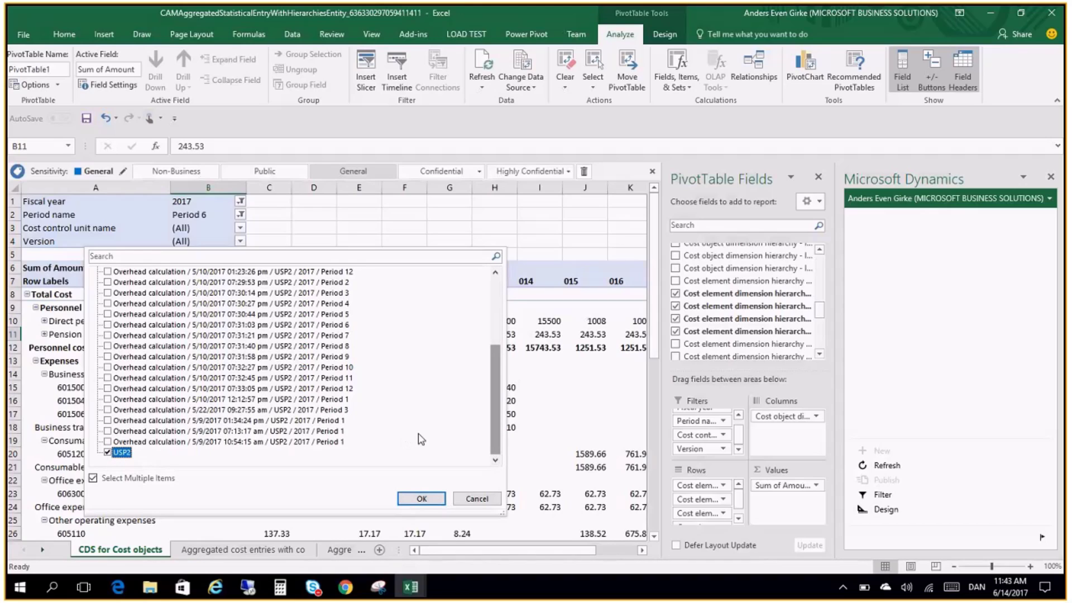
pyautogui.scroll(2, 493, 396)
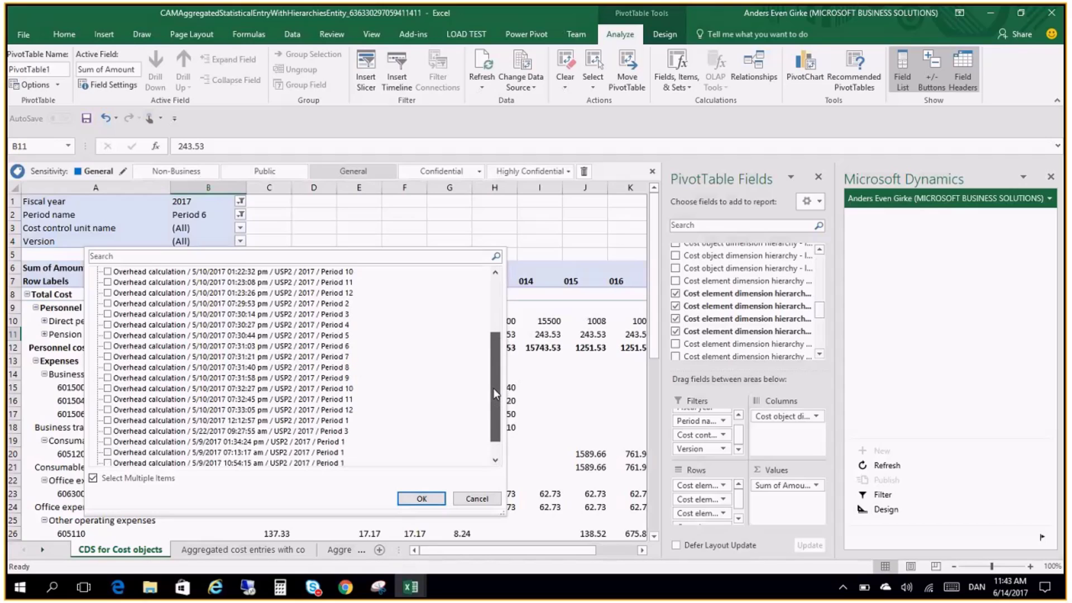
pyautogui.moveTo(494, 396); pyautogui.dragTo(480, 366)
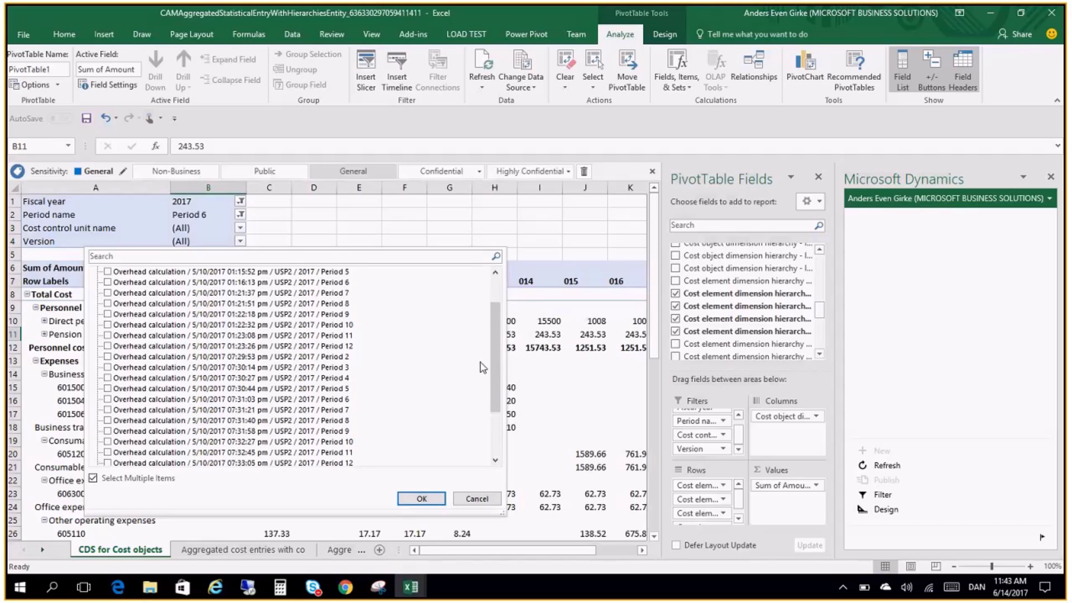
pyautogui.click(108, 399)
pyautogui.moveTo(496, 358); pyautogui.dragTo(498, 334)
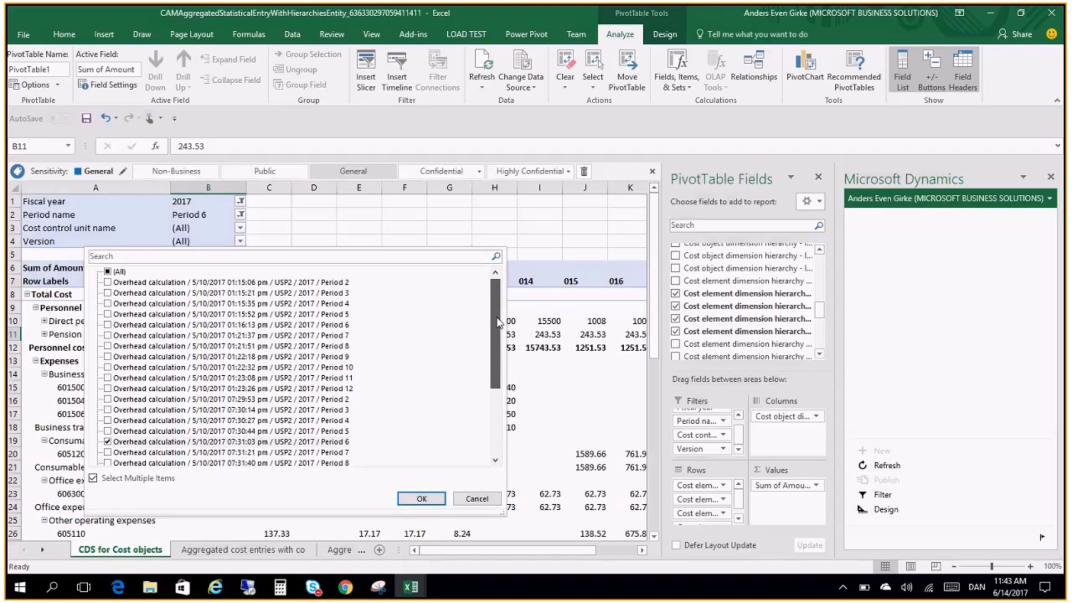
pyautogui.moveTo(502, 319); pyautogui.dragTo(245, 330)
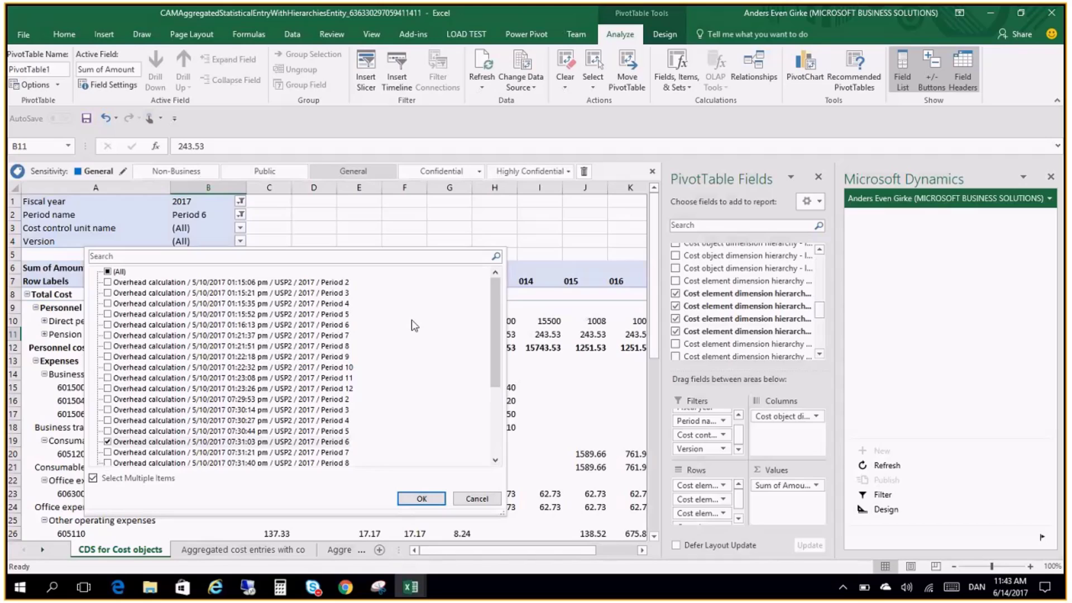
pyautogui.scroll(-1, 411, 320)
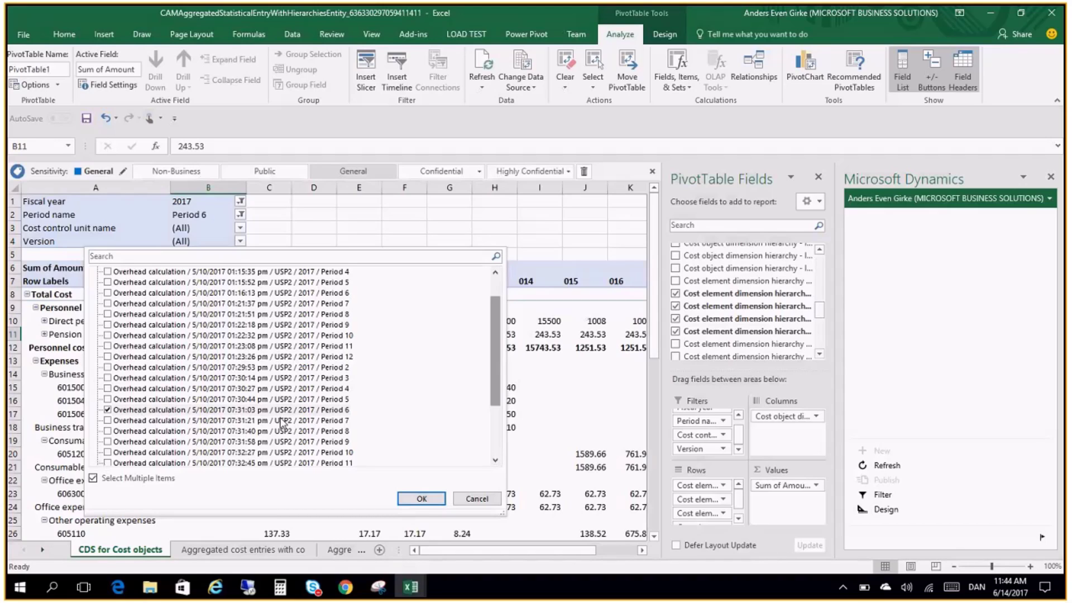
pyautogui.click(422, 499)
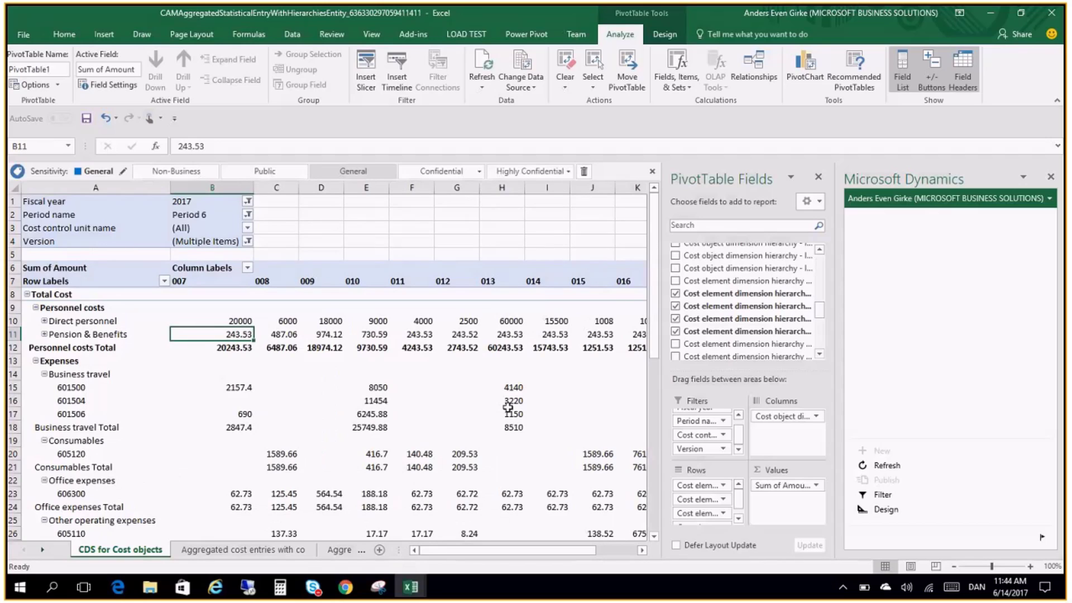
# Step: Collapse Business travel, Consumables, Office expenses and Other operating expenses, leaving Expenses Total 2910.13
pyautogui.moveTo(652, 239); pyautogui.dragTo(652, 246)
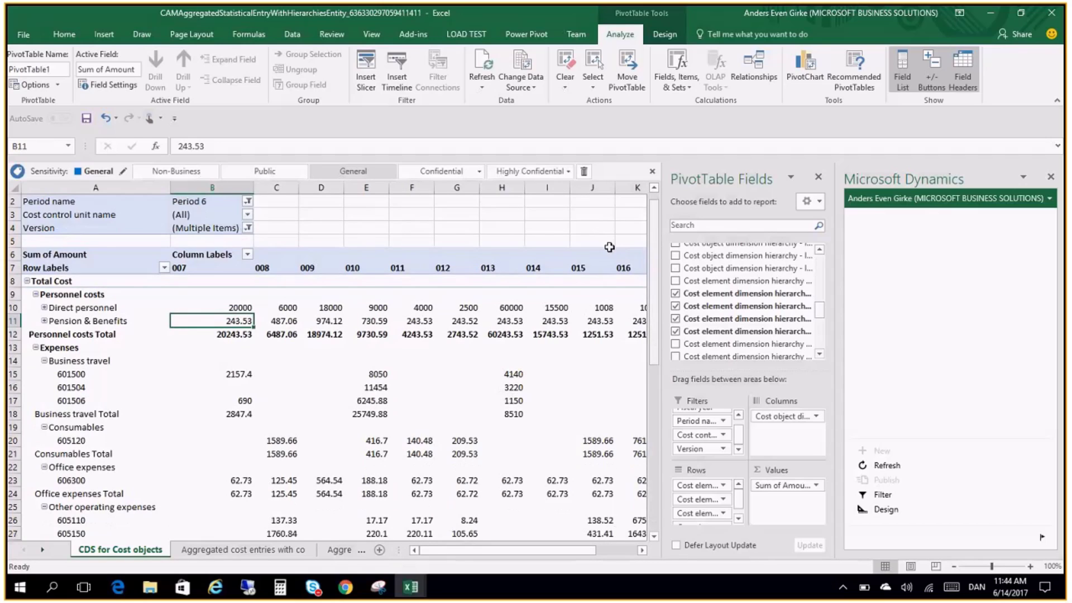
pyautogui.click(43, 361)
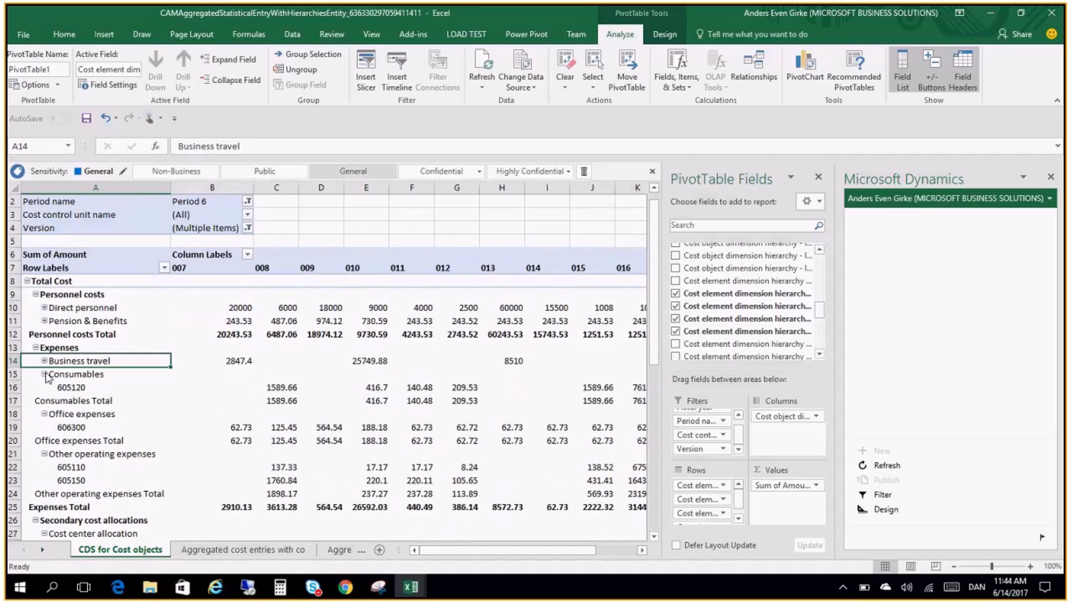
pyautogui.click(44, 375)
pyautogui.click(44, 388)
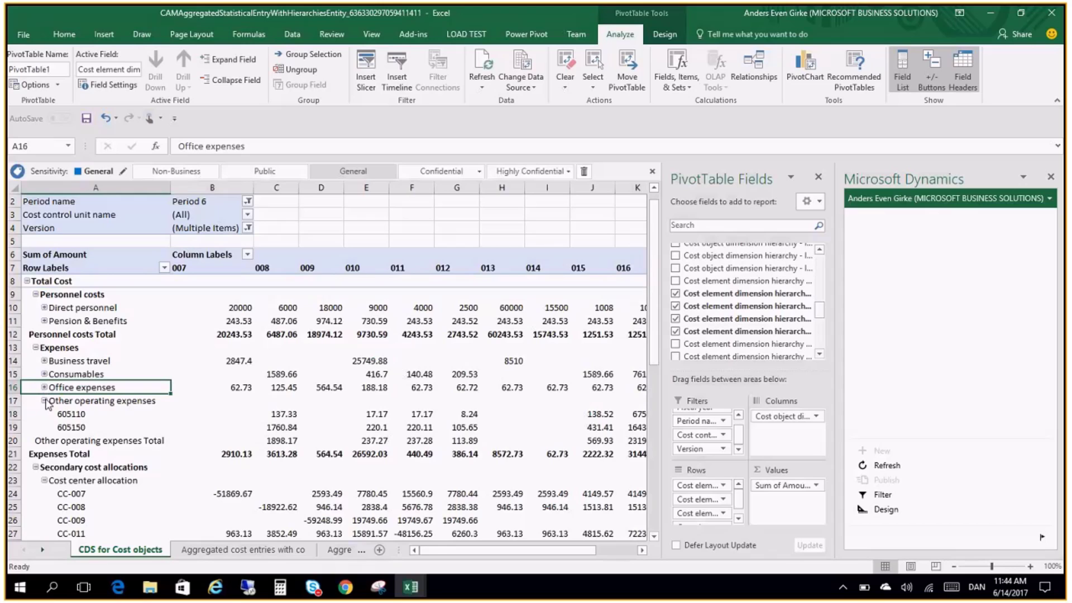
pyautogui.click(44, 401)
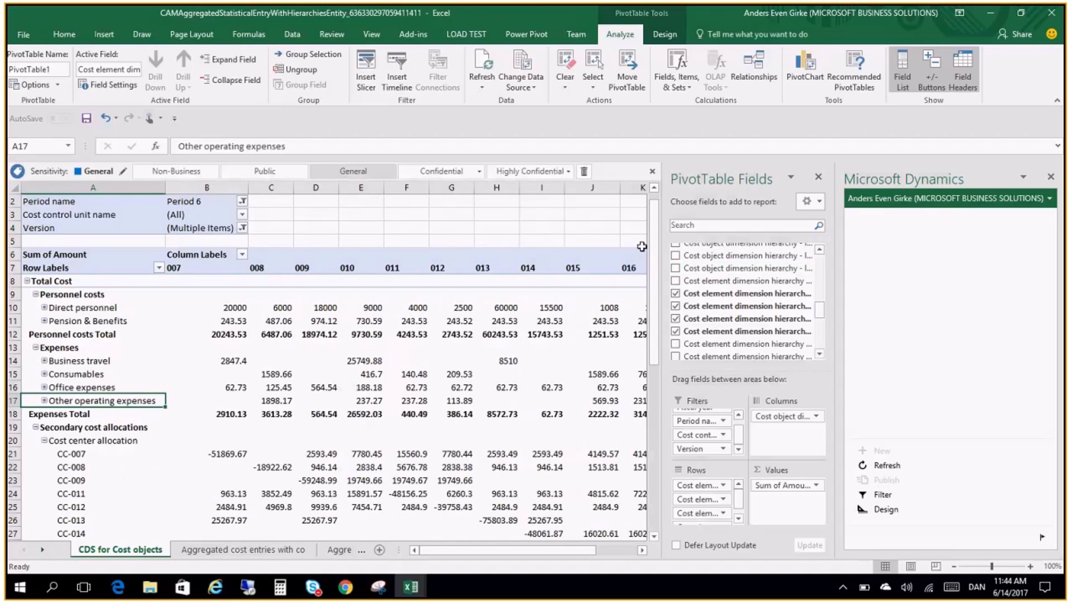
pyautogui.moveTo(657, 246)
pyautogui.mouseDown()
pyautogui.moveTo(661, 299)
pyautogui.moveTo(668, 254)
pyautogui.mouseUp()
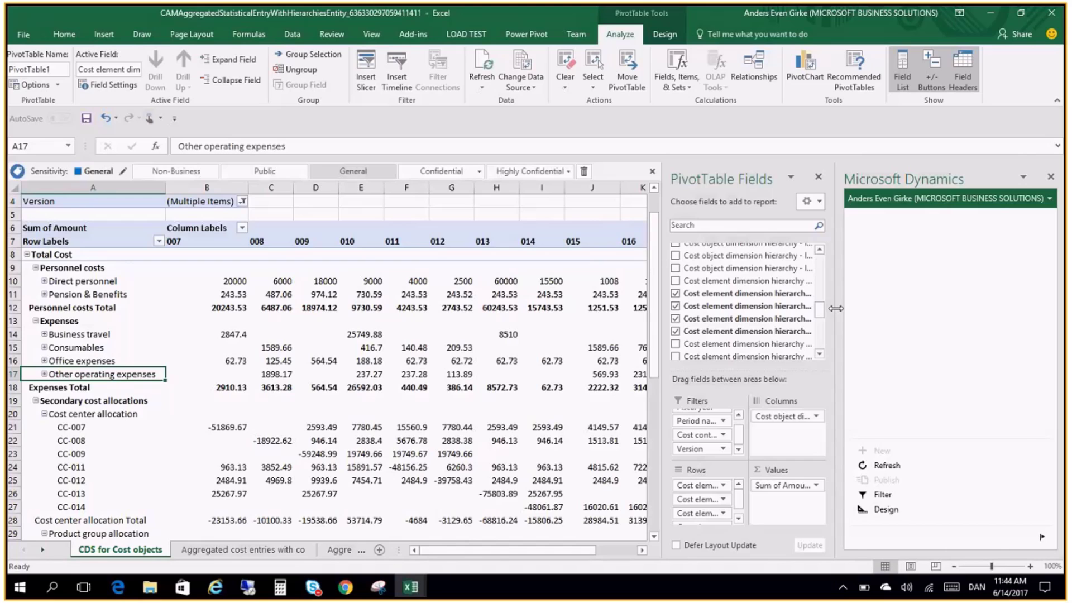
# Step: Narrow the Dynamics pane and apply Accounting format to the pivot values in B8:N28
pyautogui.moveTo(836, 308); pyautogui.dragTo(991, 310)
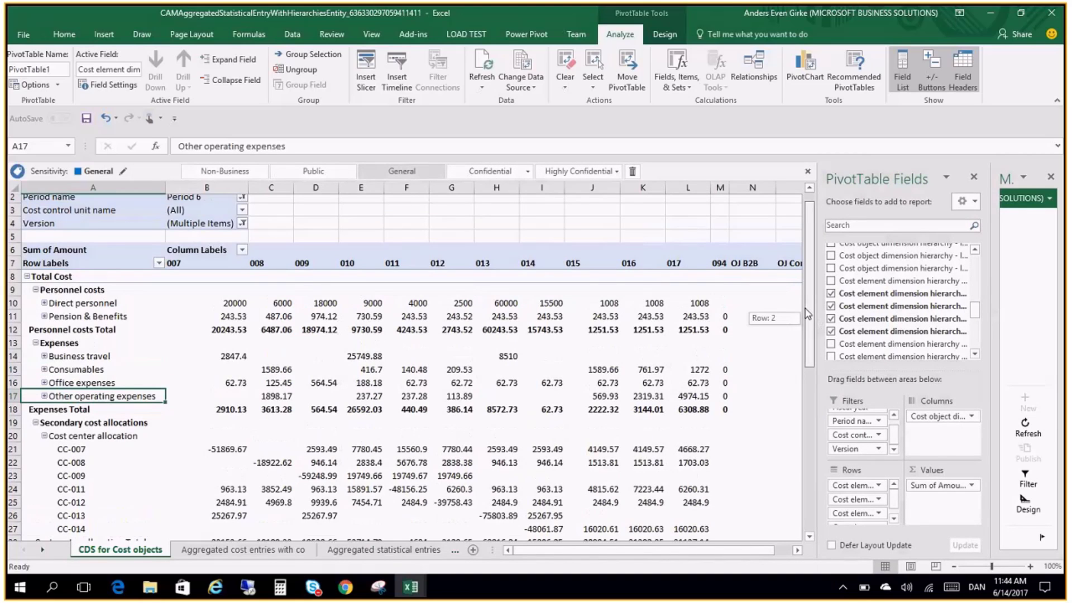
pyautogui.moveTo(808, 314); pyautogui.dragTo(808, 314)
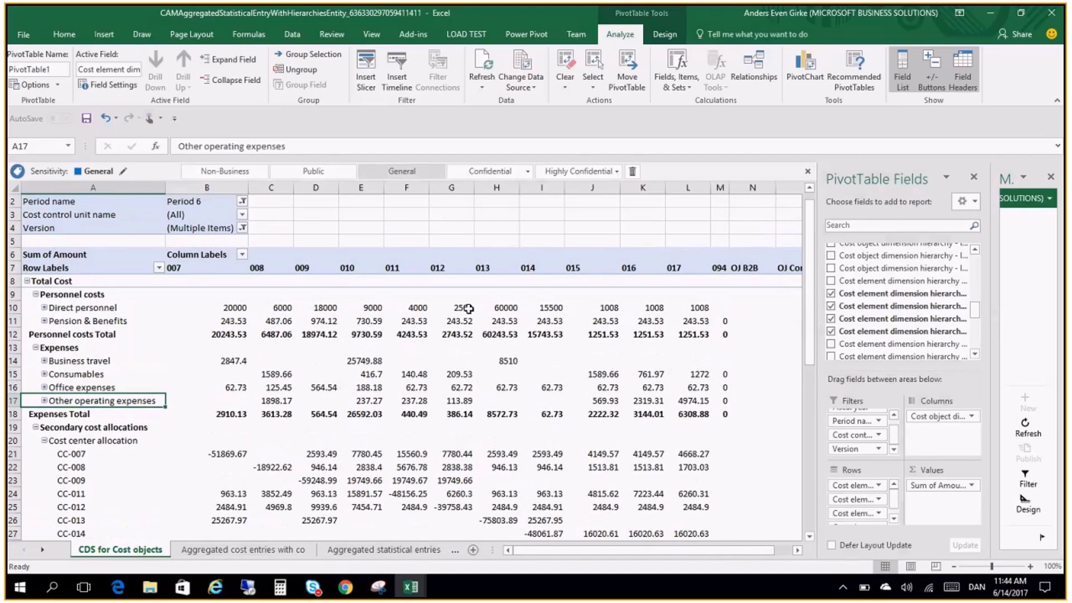
pyautogui.click(177, 279)
pyautogui.moveTo(177, 279); pyautogui.dragTo(723, 523)
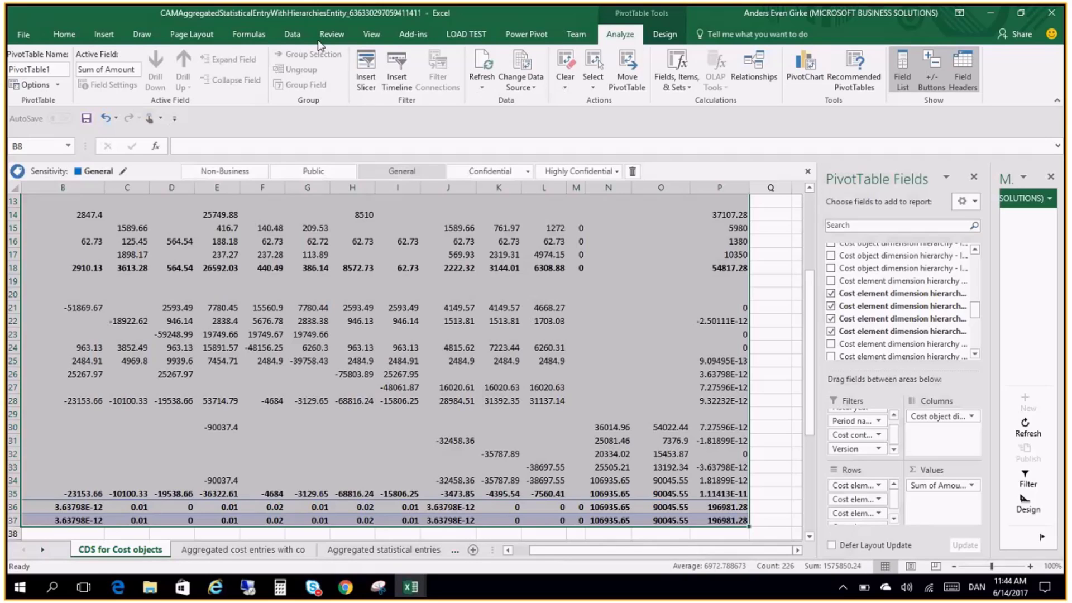
pyautogui.hotkey('alt', 'h')
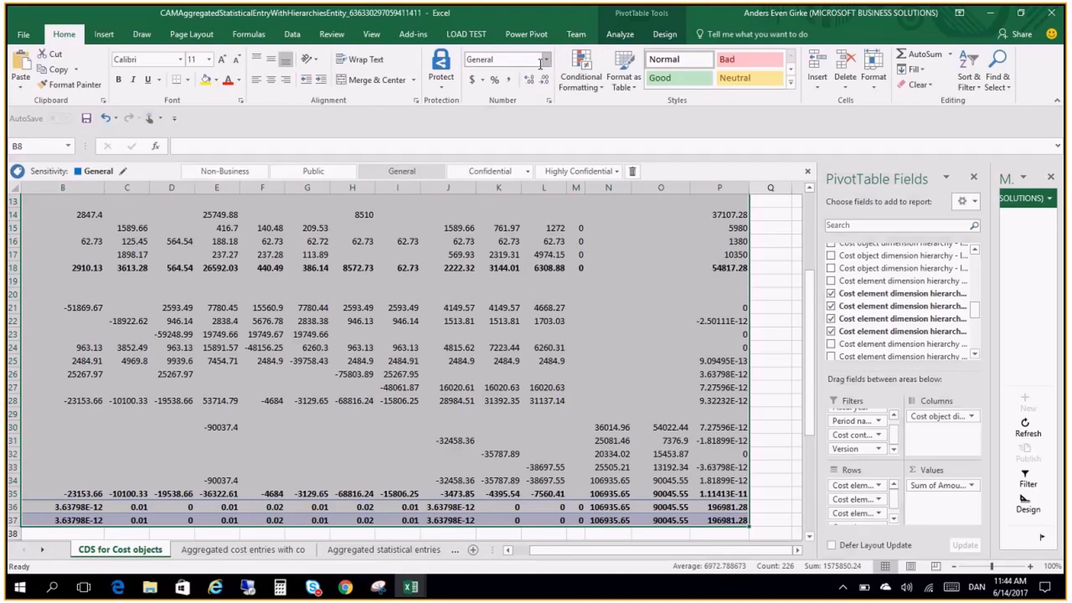
pyautogui.click(546, 59)
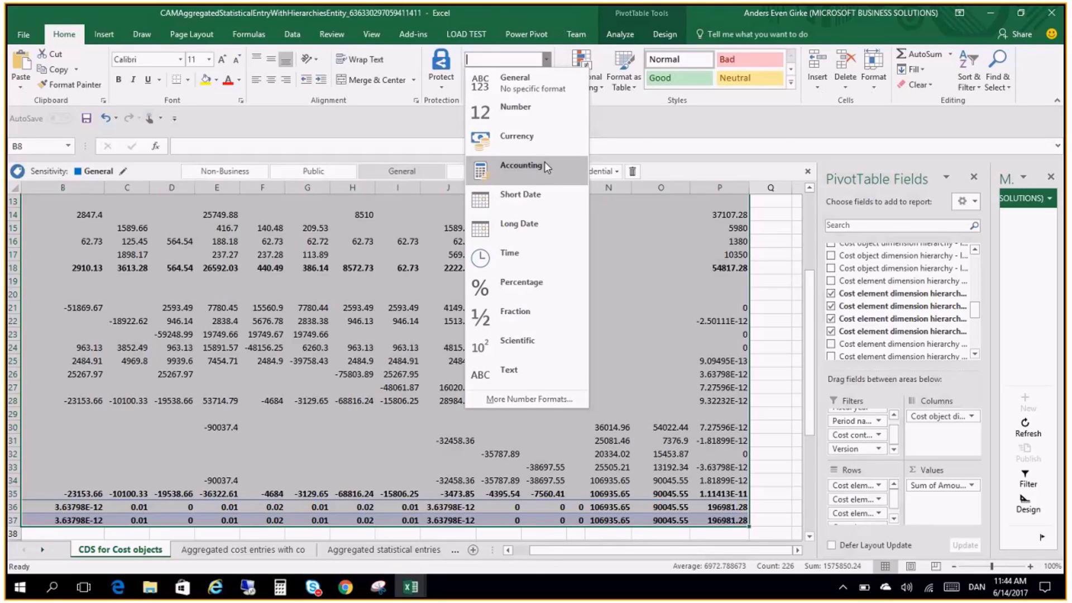
pyautogui.click(521, 165)
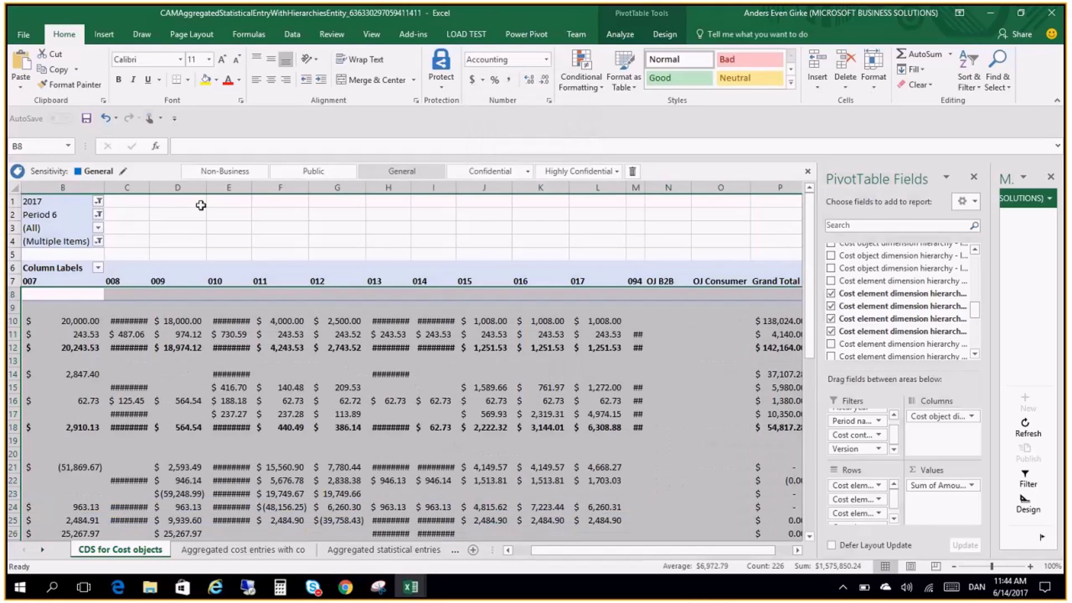
# Step: Autofit column C and close the PivotTable Fields pane
pyautogui.doubleClick(150, 187)
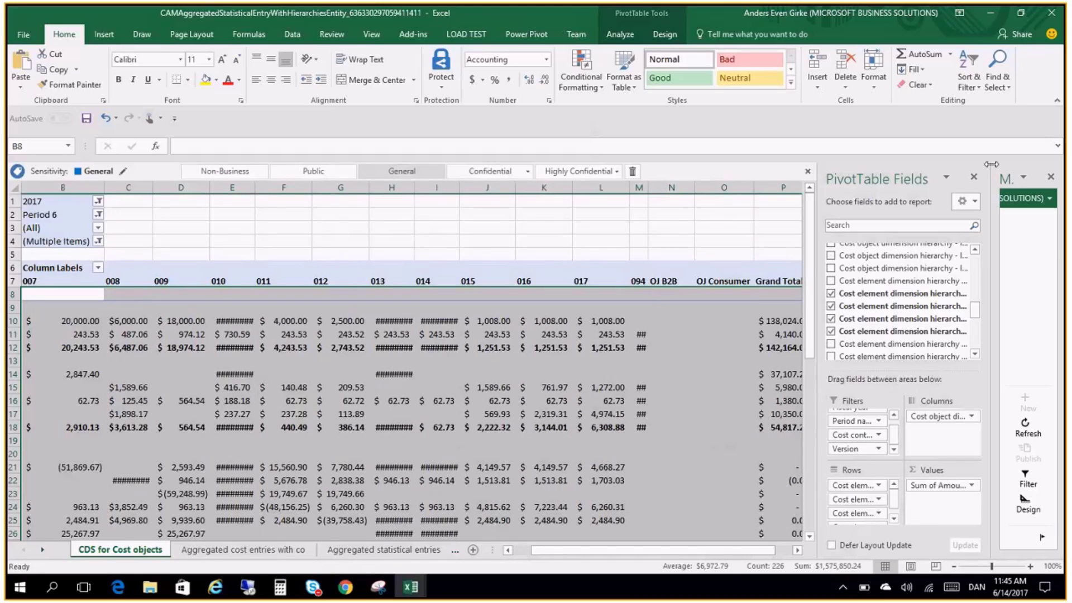
pyautogui.click(944, 180)
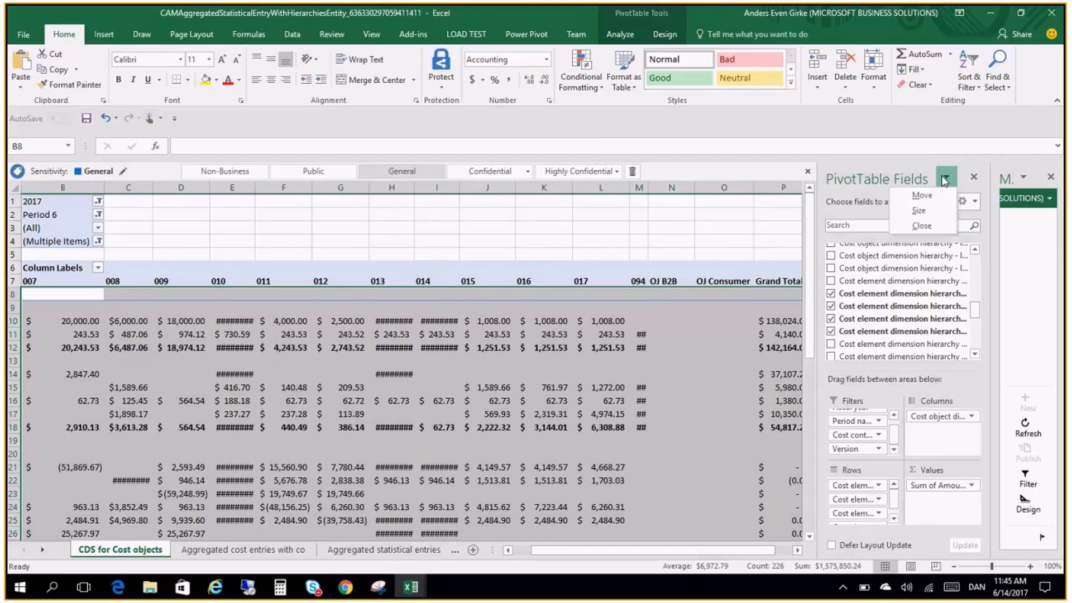
pyautogui.click(928, 226)
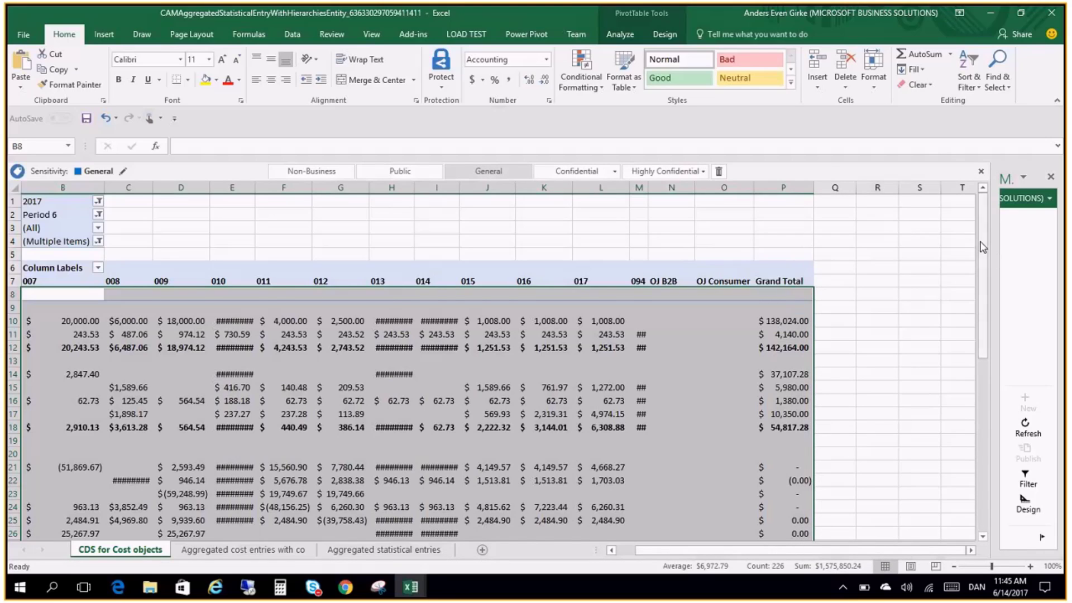
# Step: Apply a blue PivotTable style to the pivot and widen column N for the OJ B2B values
pyautogui.moveTo(980, 241); pyautogui.dragTo(962, 287)
pyautogui.click(601, 214)
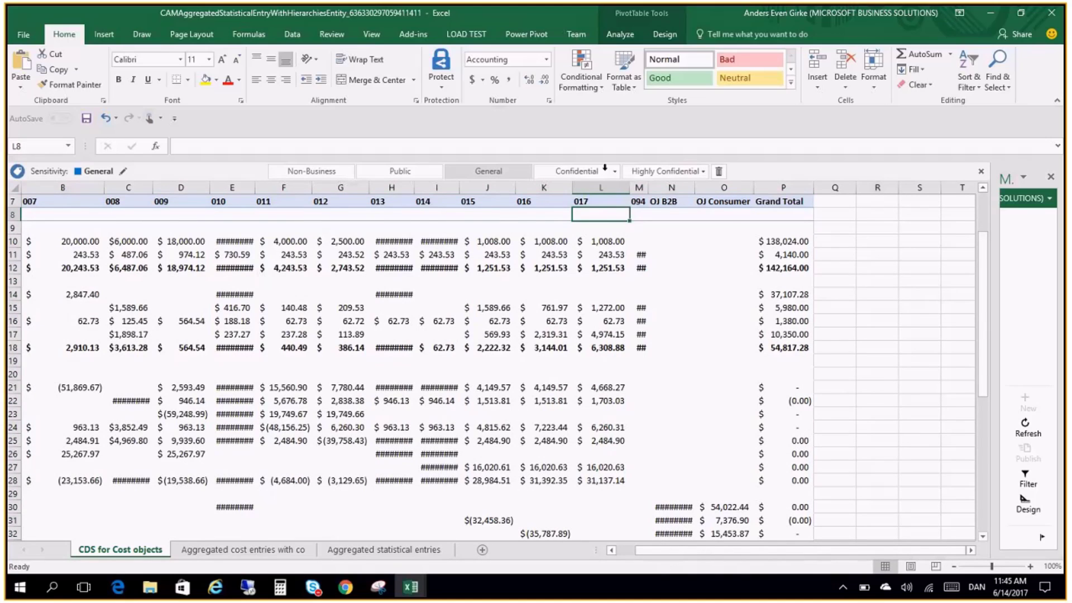
pyautogui.click(664, 34)
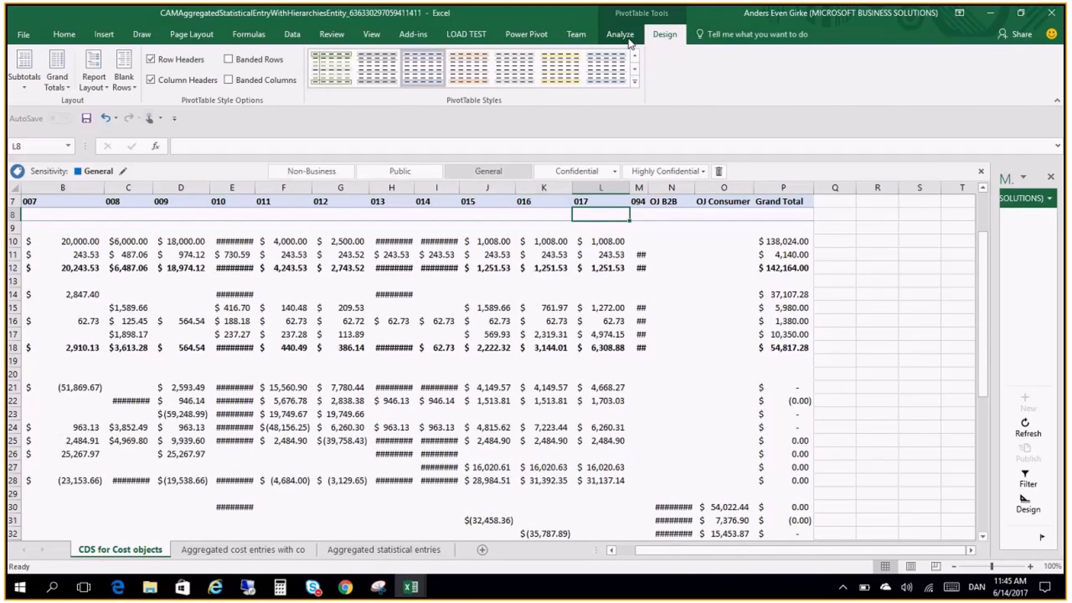
pyautogui.click(634, 82)
pyautogui.click(564, 290)
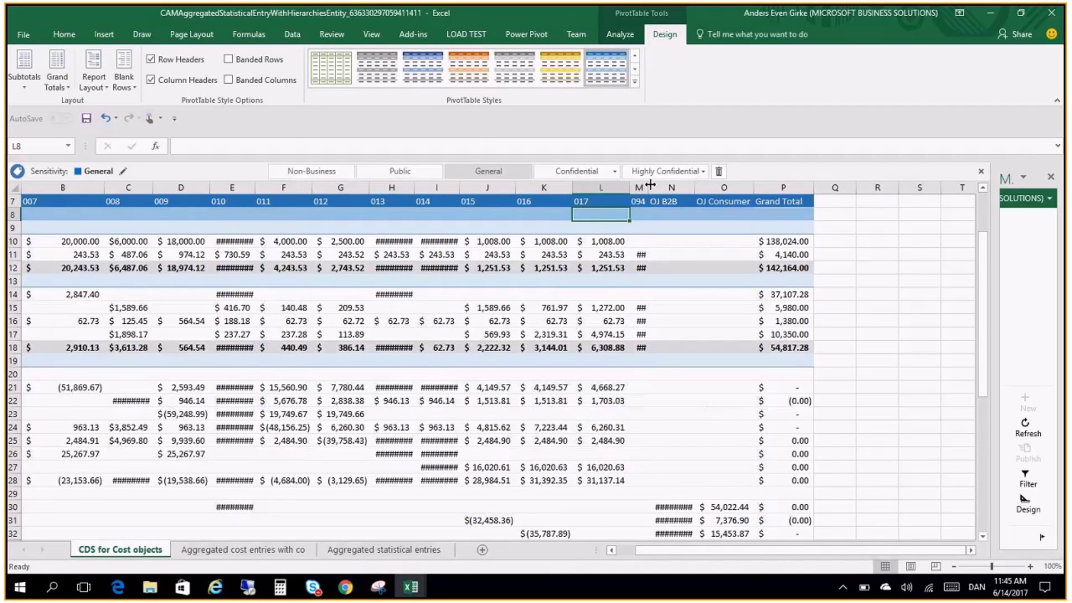
pyautogui.moveTo(650, 187); pyautogui.dragTo(812, 183)
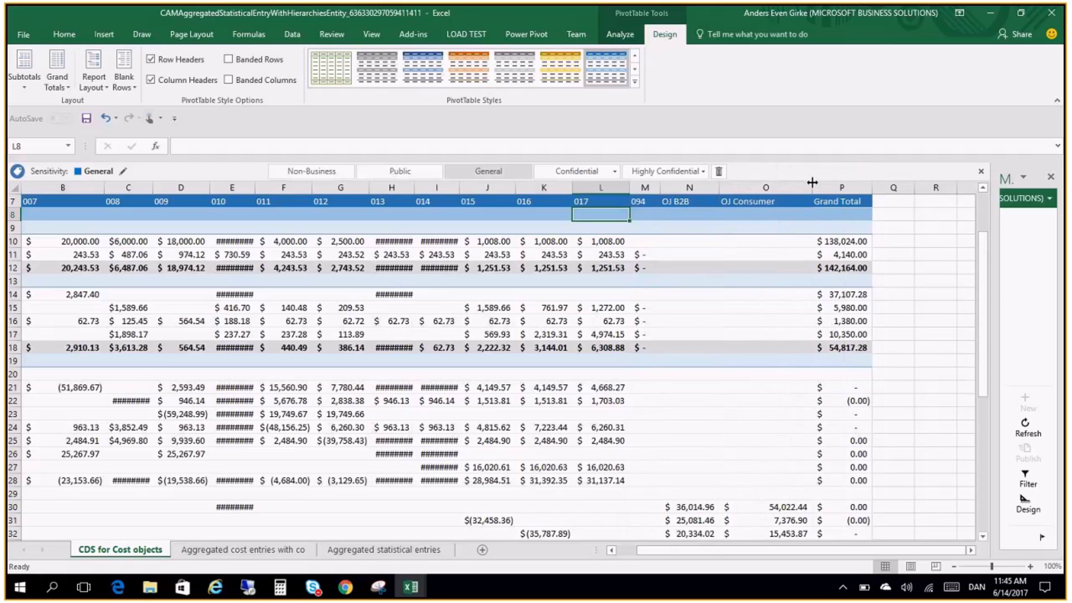
# Step: Widen columns E, I and H so their values show instead of hash marks
pyautogui.moveTo(693, 551); pyautogui.dragTo(551, 525)
pyautogui.moveTo(400, 188); pyautogui.dragTo(410, 188)
pyautogui.moveTo(614, 188); pyautogui.dragTo(643, 188)
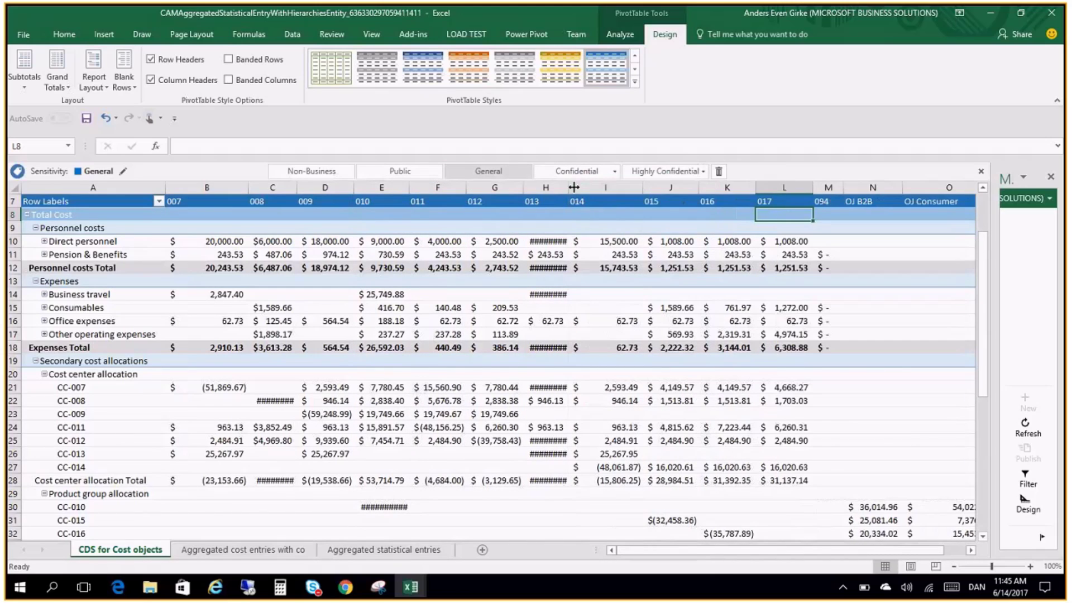
pyautogui.moveTo(572, 188); pyautogui.dragTo(590, 188)
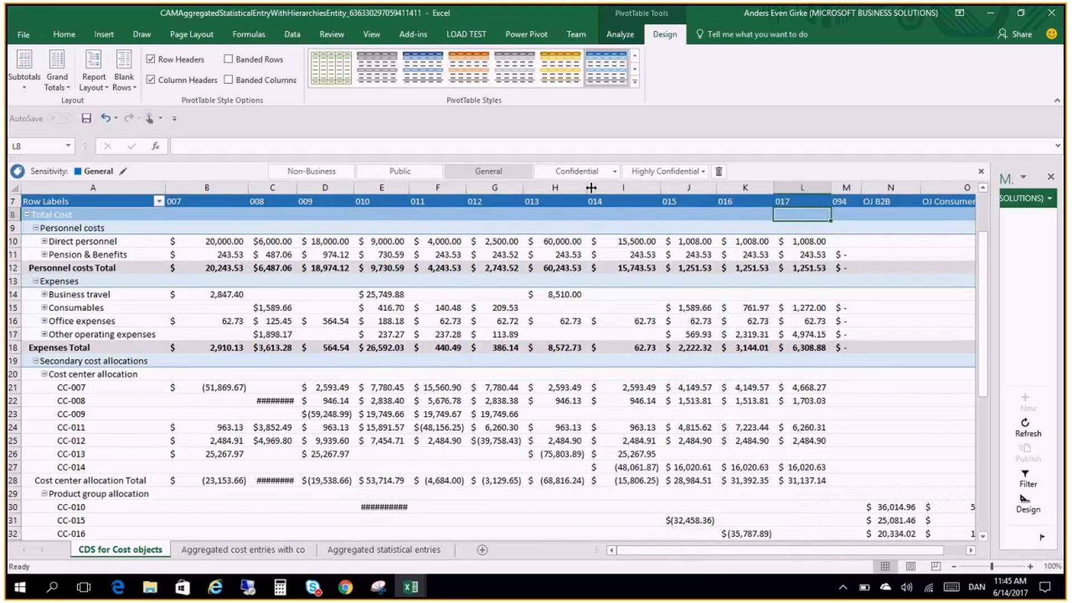
# Step: Select the cost object column labels across row 7
pyautogui.moveTo(984, 354); pyautogui.dragTo(171, 287)
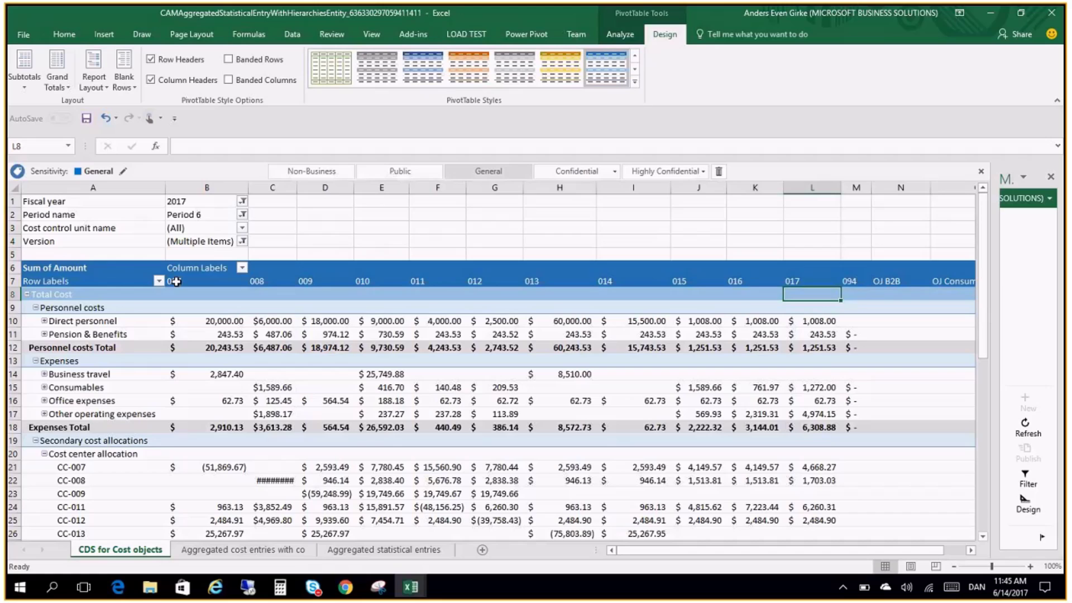
pyautogui.moveTo(176, 282); pyautogui.dragTo(865, 281)
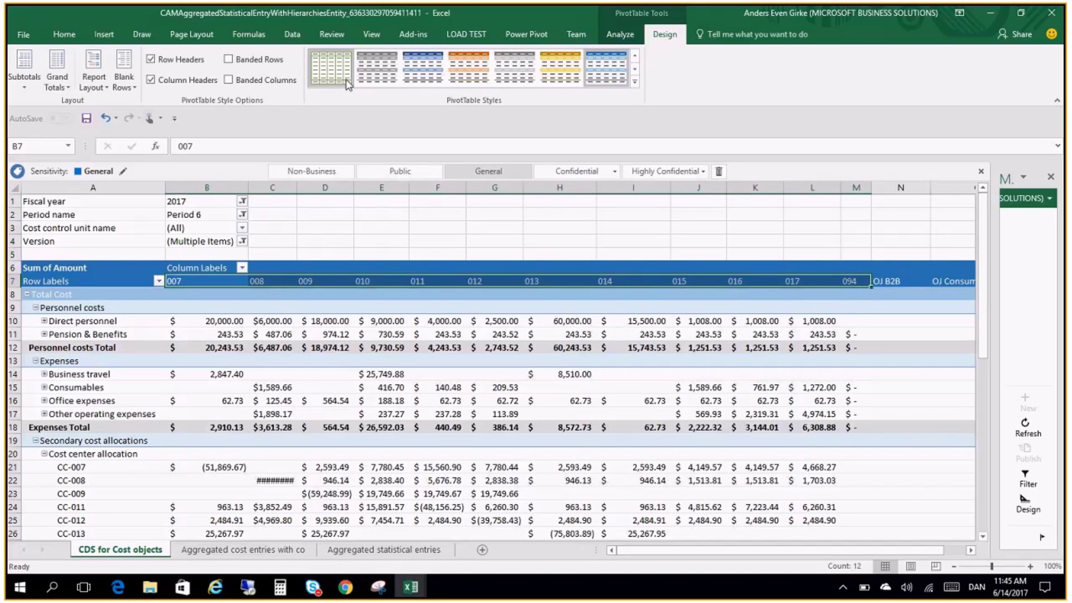
pyautogui.scroll(13, 335, 89)
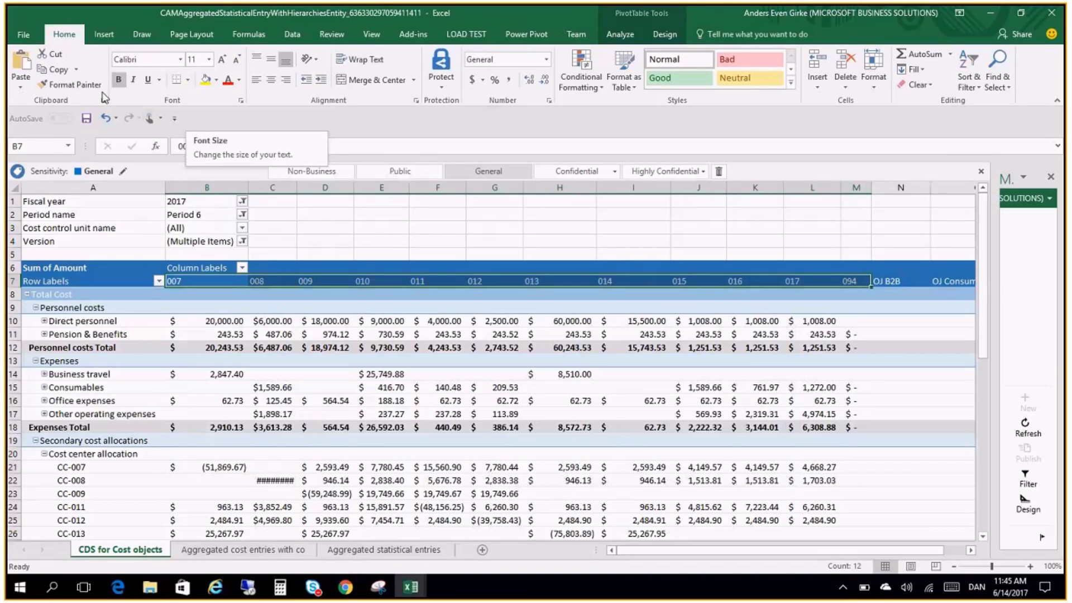
# Step: Set the 007–094 column labels to font size 14
pyautogui.click(208, 60)
pyautogui.click(202, 139)
pyautogui.click(893, 286)
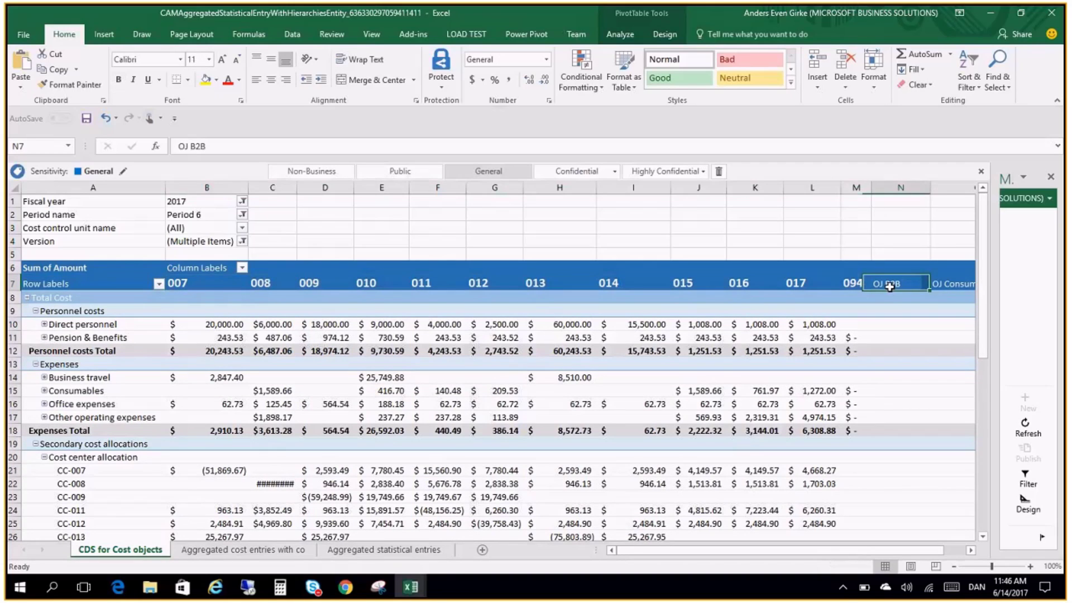
pyautogui.moveTo(848, 554); pyautogui.dragTo(894, 554)
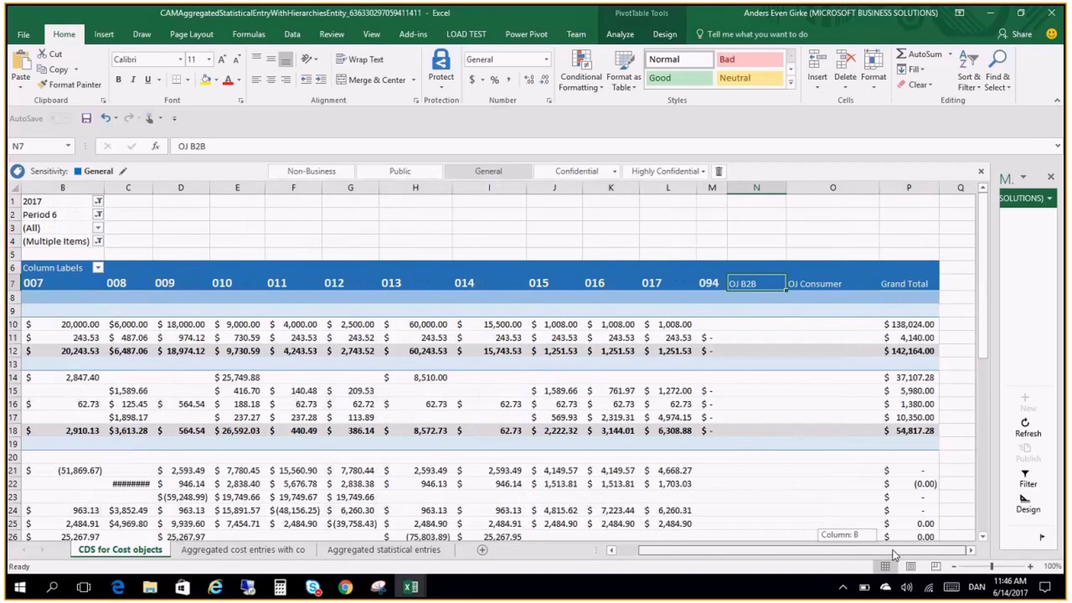
pyautogui.moveTo(748, 286); pyautogui.dragTo(791, 288)
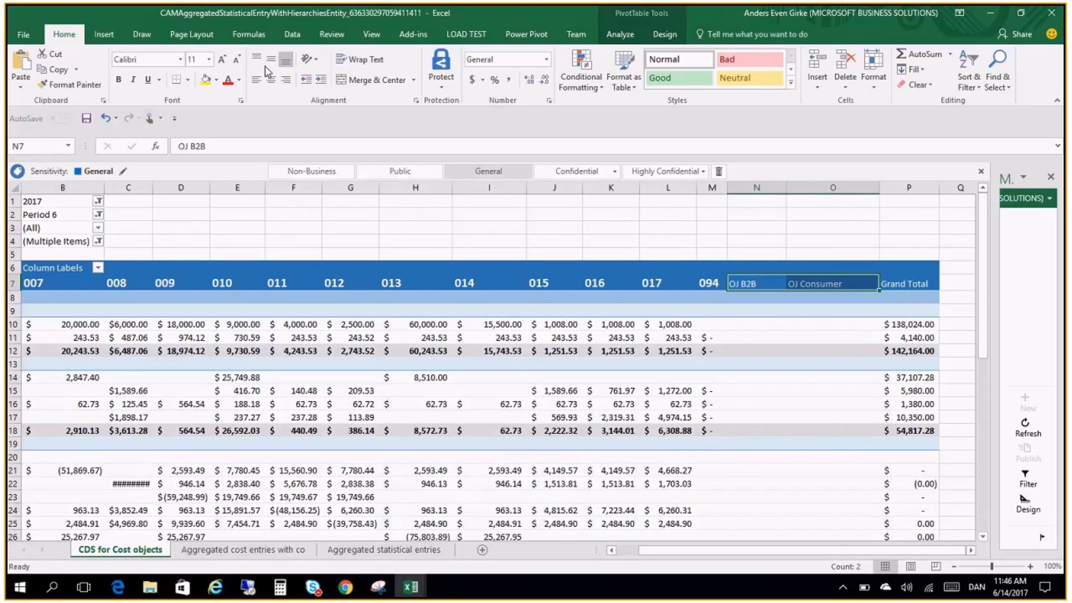
# Step: Give the OJ B2B and OJ Consumer headers a green fill and a larger font size
pyautogui.click(216, 79)
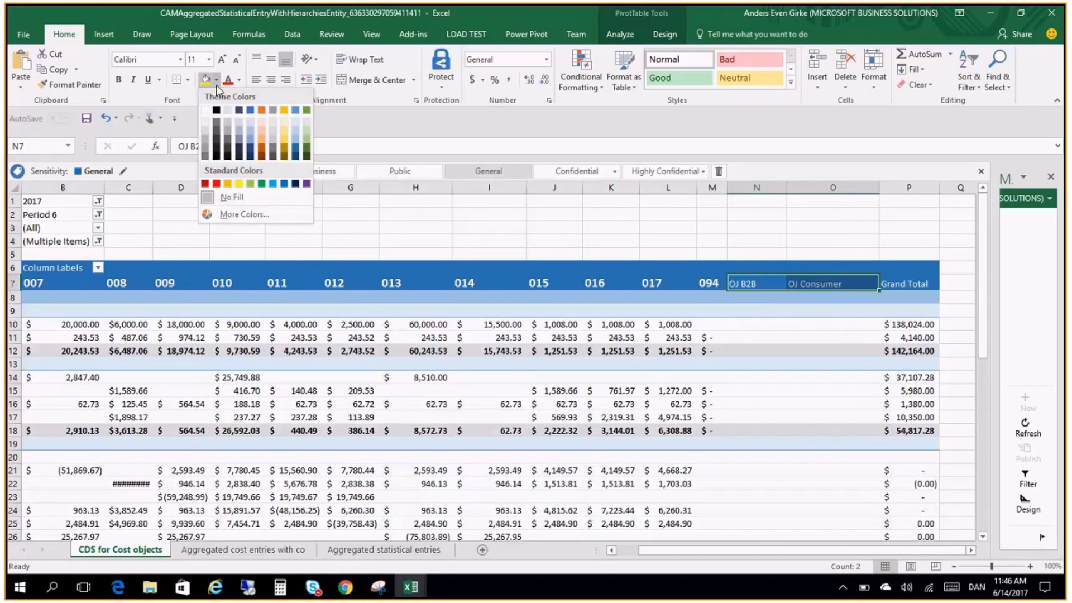
pyautogui.click(308, 110)
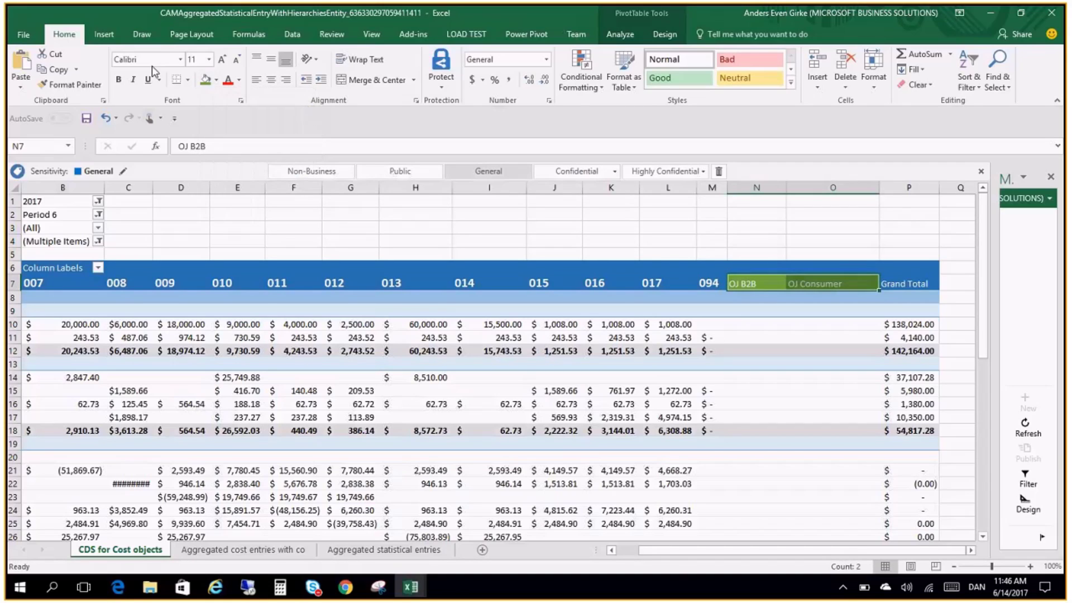
pyautogui.click(209, 59)
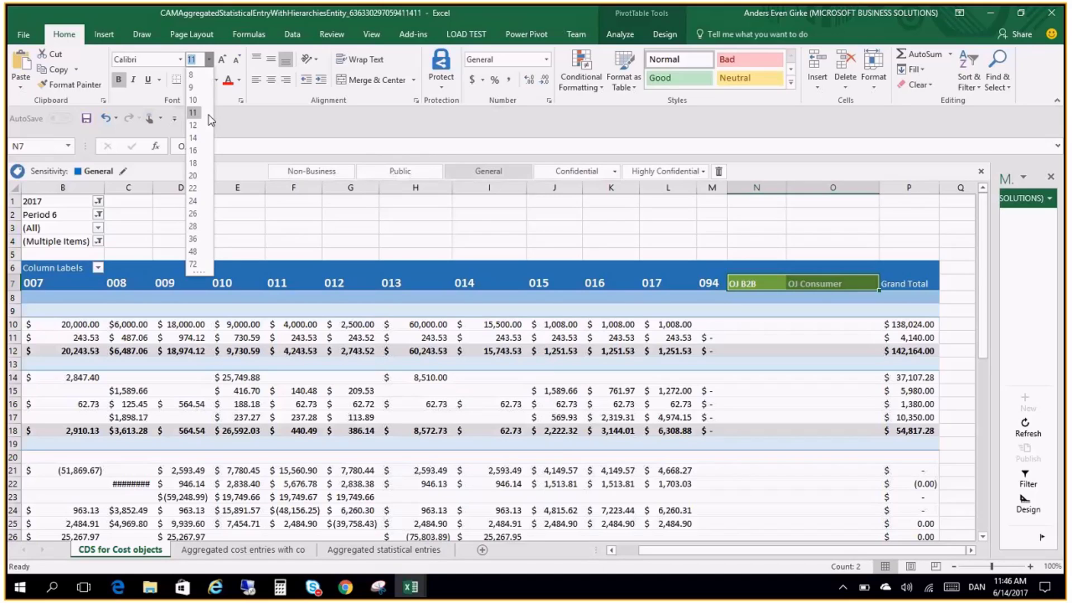
pyautogui.click(193, 125)
pyautogui.click(667, 241)
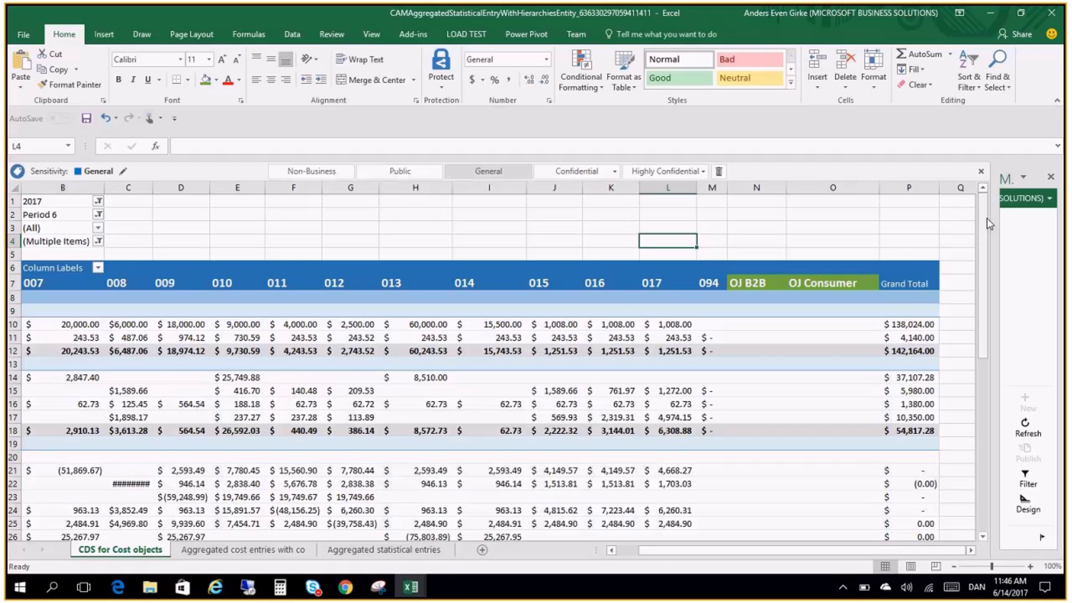
pyautogui.moveTo(990, 223); pyautogui.dragTo(987, 244)
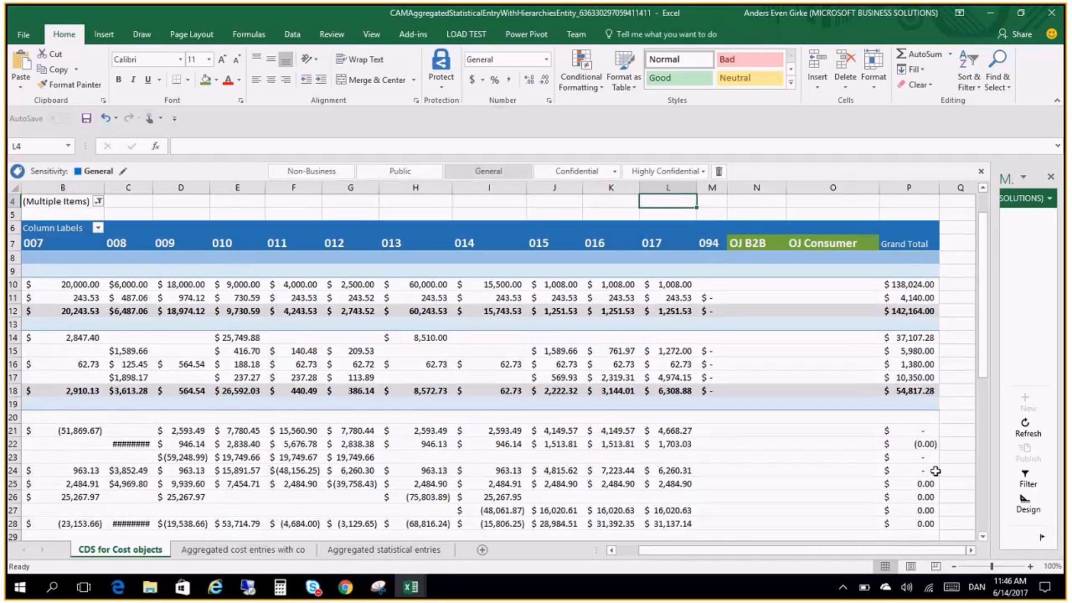
pyautogui.moveTo(921, 551); pyautogui.dragTo(899, 522)
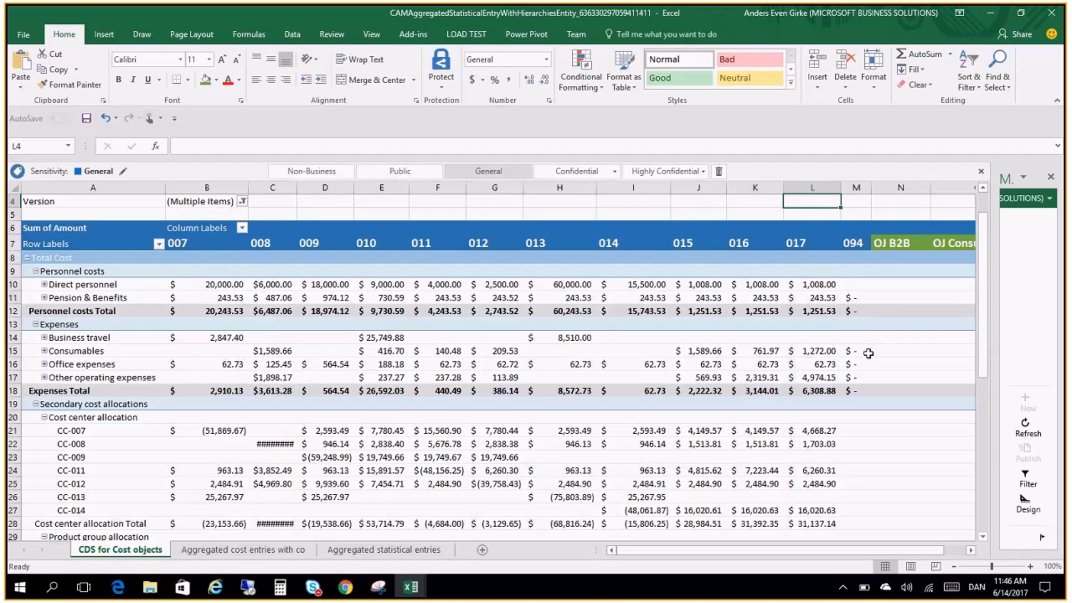
pyautogui.moveTo(871, 352)
pyautogui.moveTo(852, 245)
pyautogui.moveTo(985, 308); pyautogui.dragTo(915, 298)
pyautogui.moveTo(865, 296)
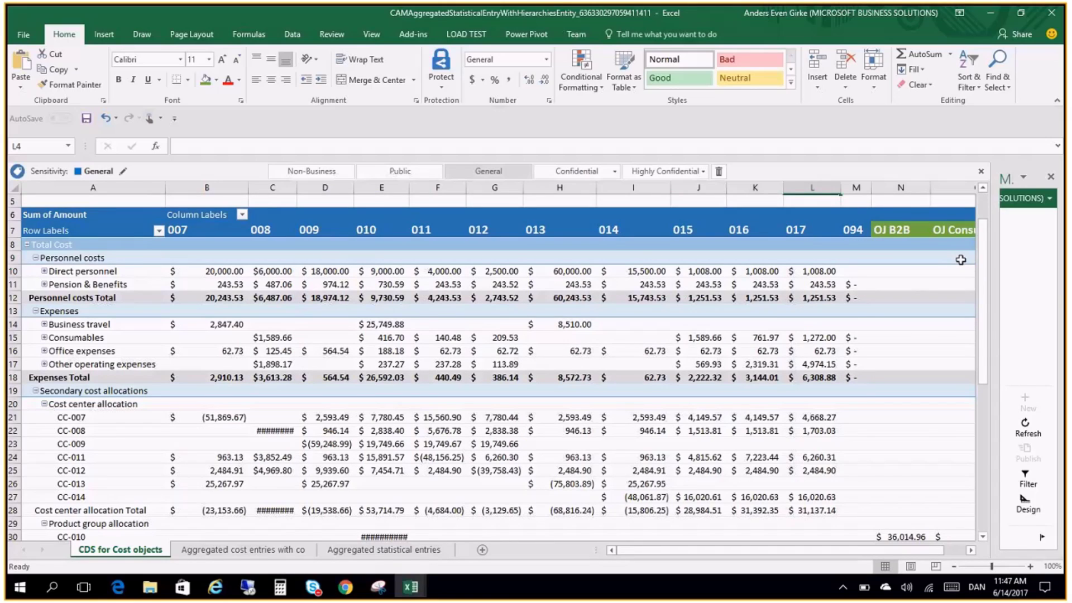
# Step: Widen columns C and E so hidden values like (90,037.40) display
pyautogui.scroll(-1, 960, 260)
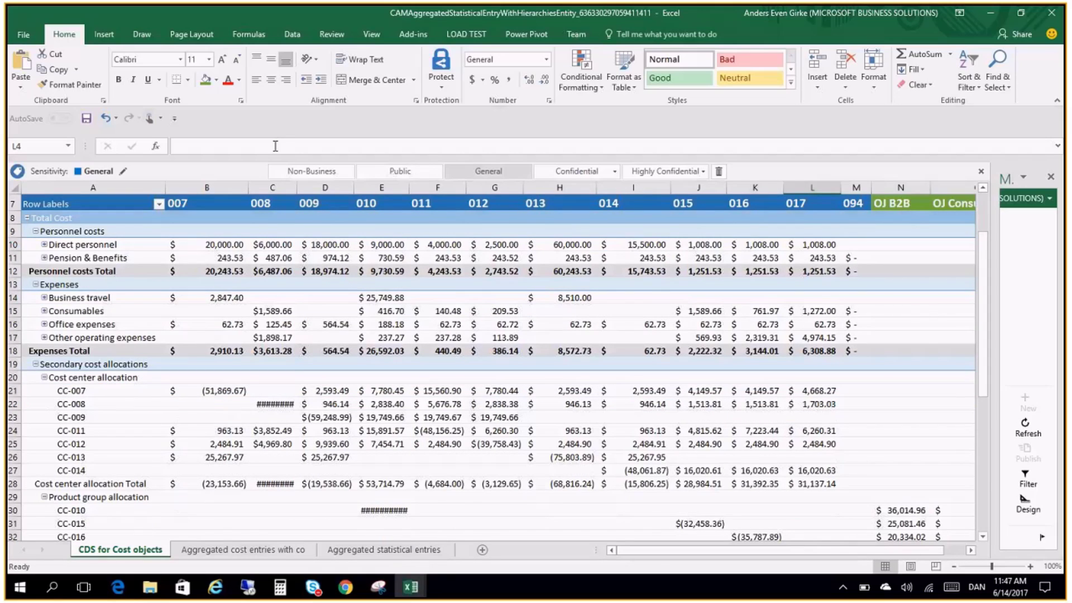
pyautogui.moveTo(296, 187); pyautogui.dragTo(311, 187)
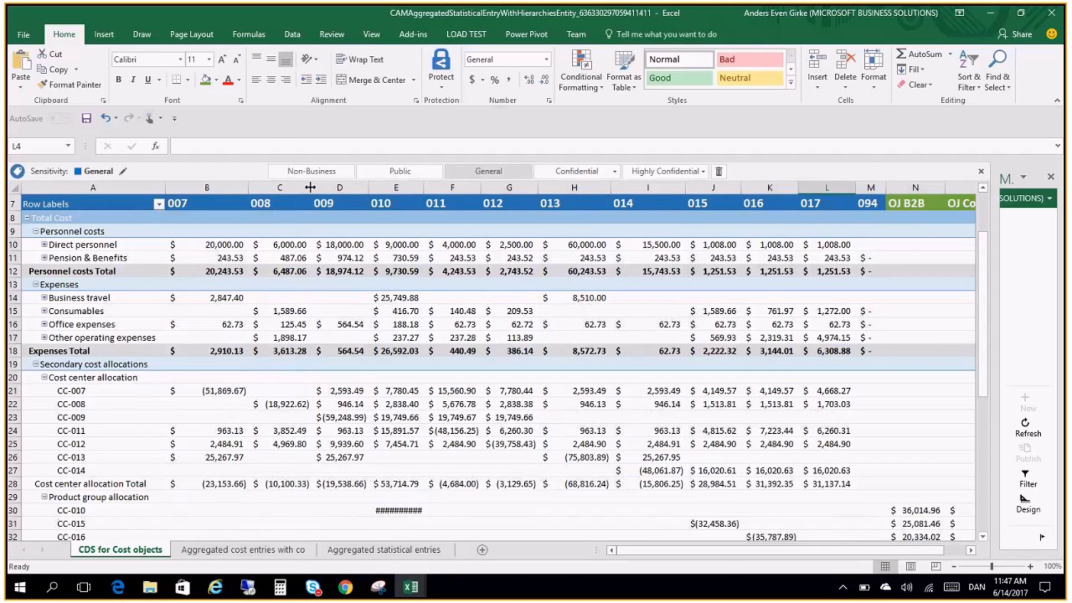
pyautogui.moveTo(987, 266)
pyautogui.mouseDown()
pyautogui.moveTo(1002, 225)
pyautogui.moveTo(985, 262)
pyautogui.mouseUp()
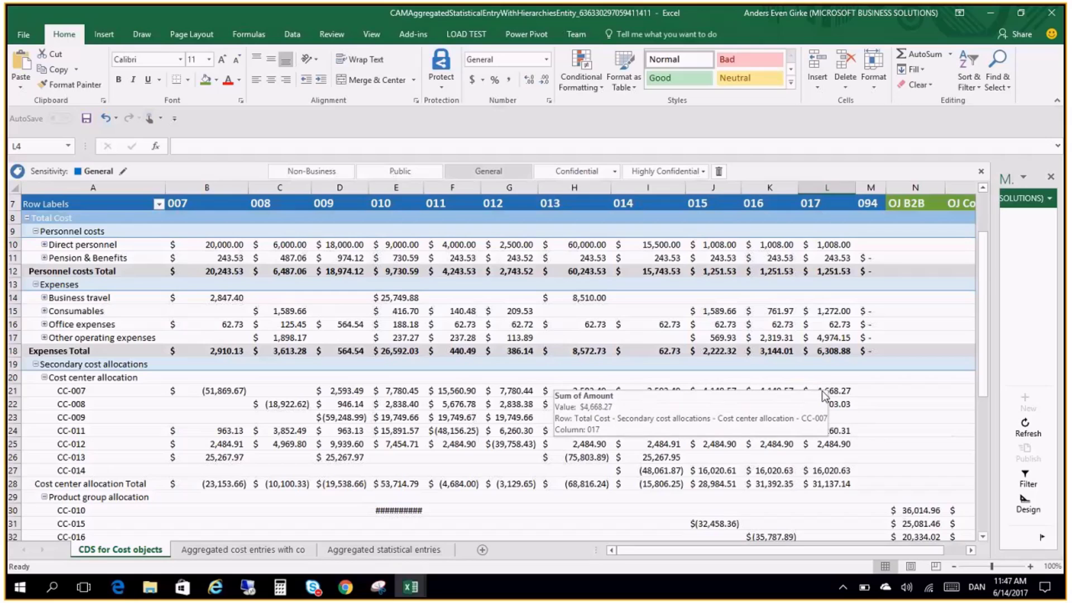
pyautogui.moveTo(983, 275); pyautogui.dragTo(983, 286)
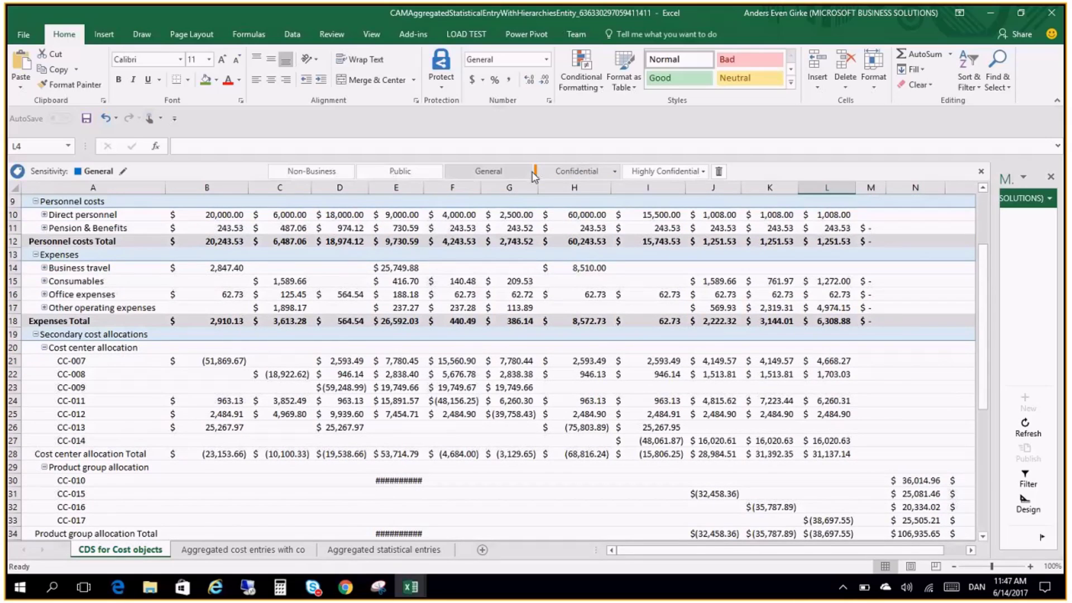
pyautogui.moveTo(424, 187); pyautogui.dragTo(440, 189)
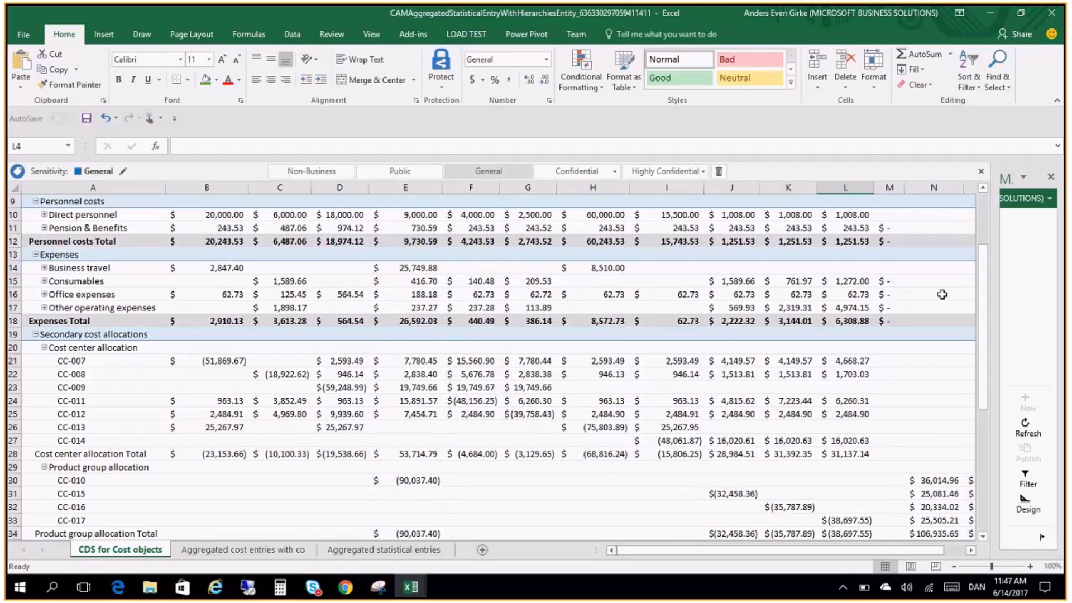
pyautogui.scroll(-1, 559, 407)
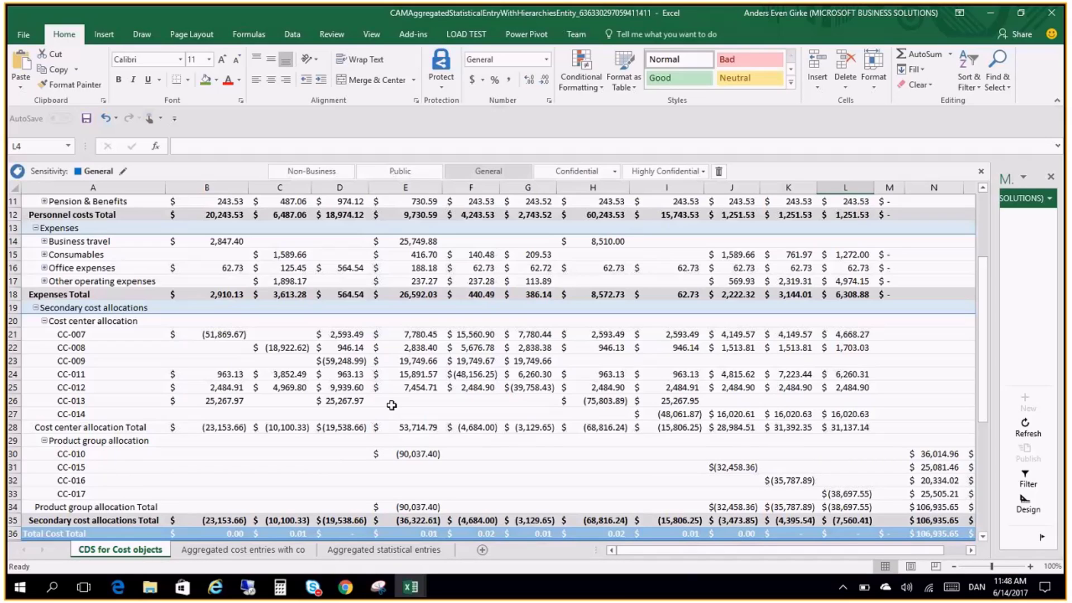
pyautogui.moveTo(409, 453)
pyautogui.moveTo(665, 553); pyautogui.dragTo(684, 556)
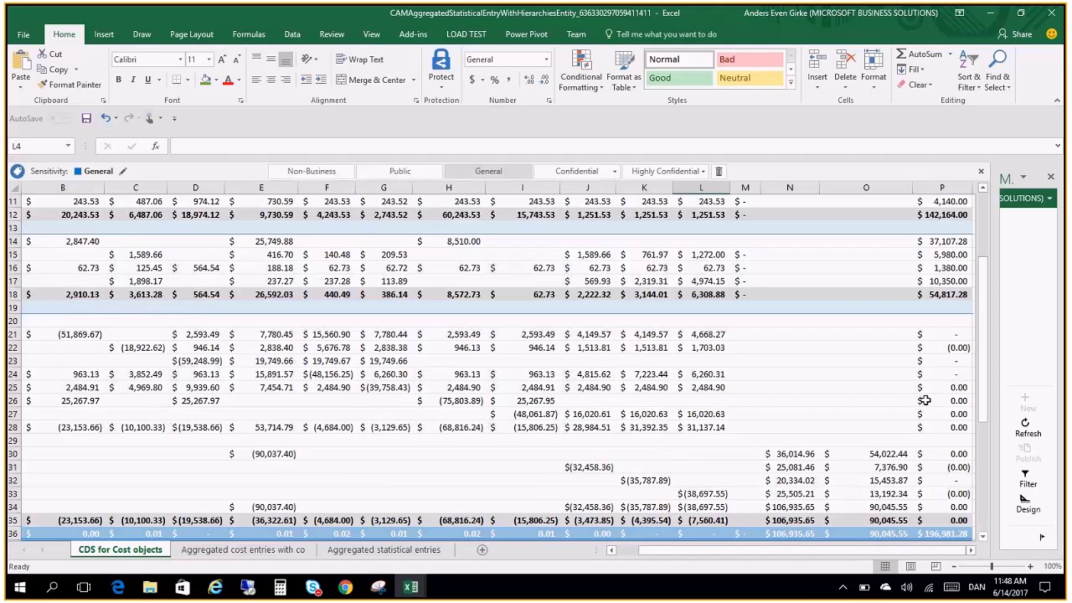
pyautogui.scroll(-2, 960, 395)
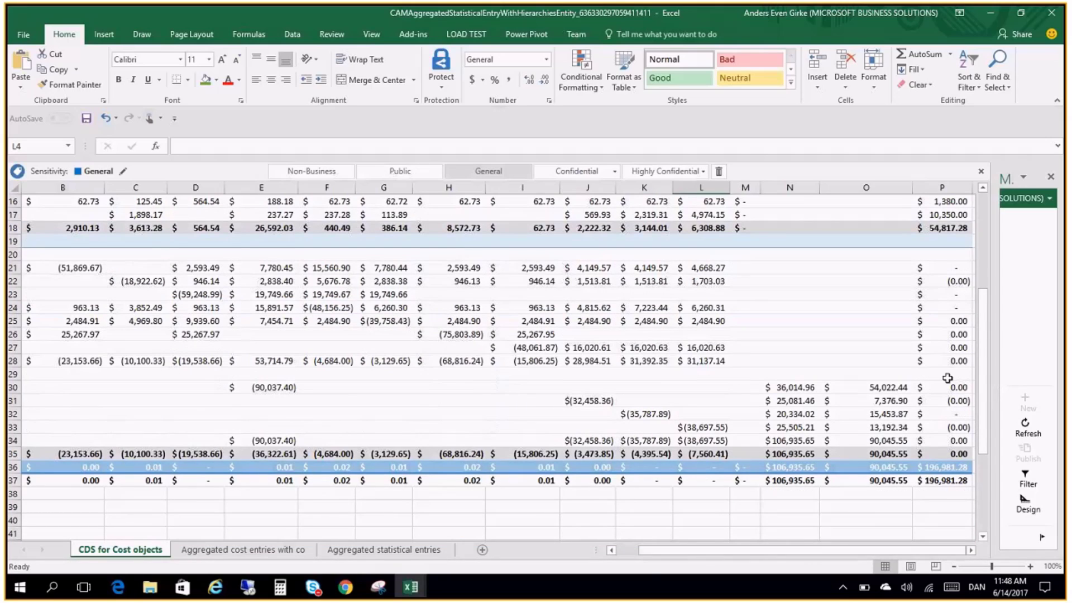
pyautogui.moveTo(987, 355); pyautogui.dragTo(1005, 275)
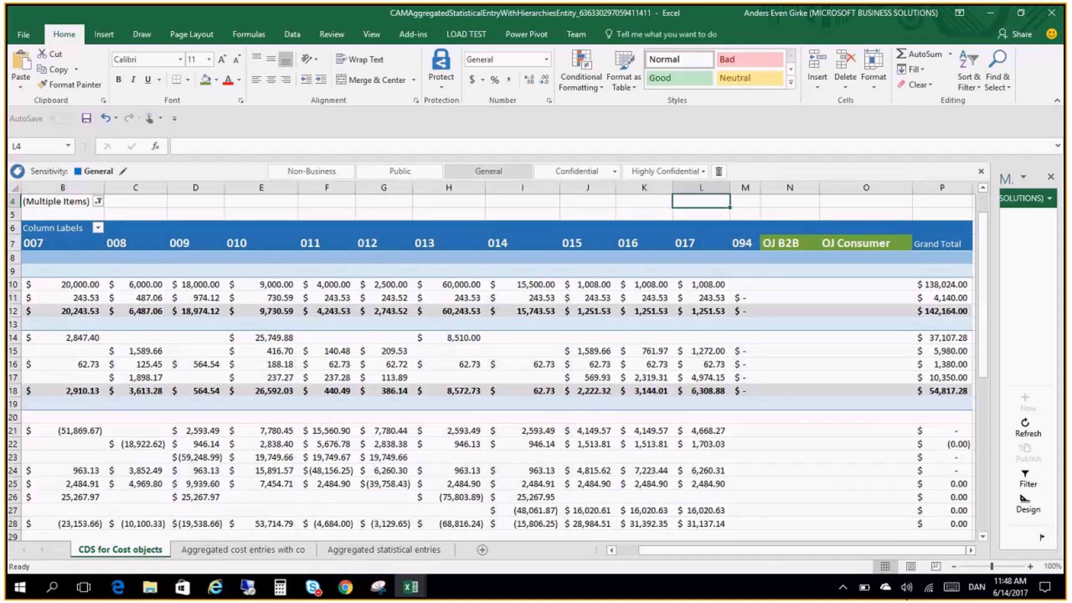
pyautogui.hscroll(-2, 769, 528)
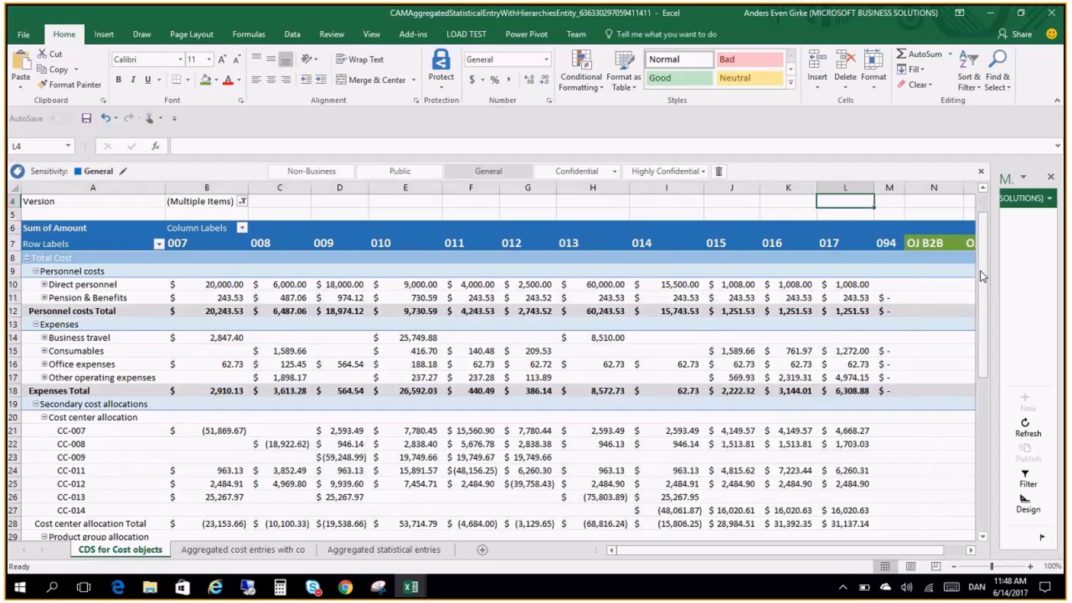
pyautogui.moveTo(983, 284); pyautogui.dragTo(984, 308)
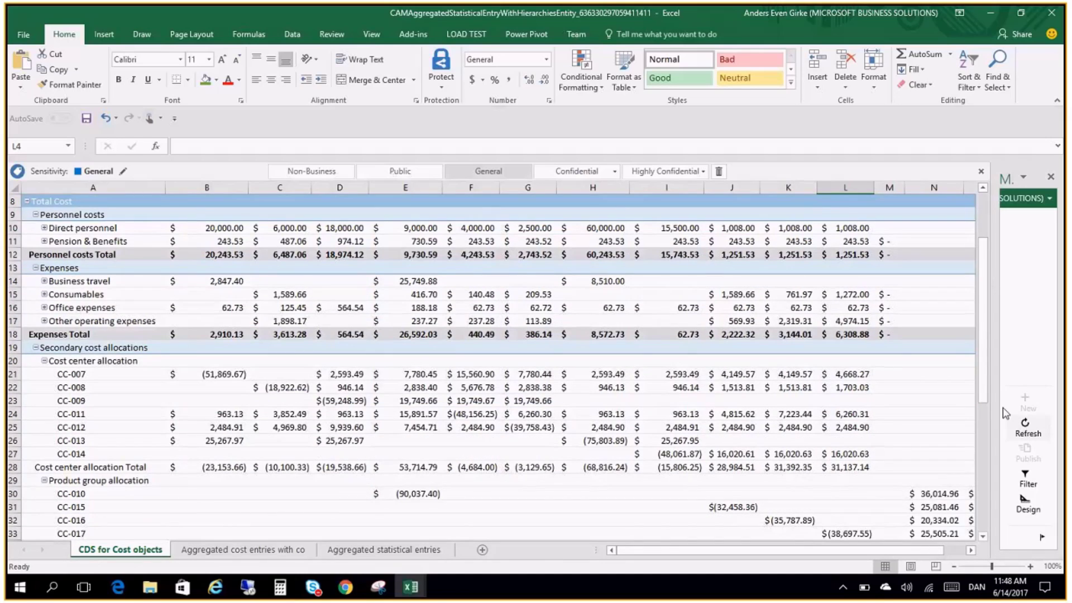
pyautogui.scroll(3, 178, 228)
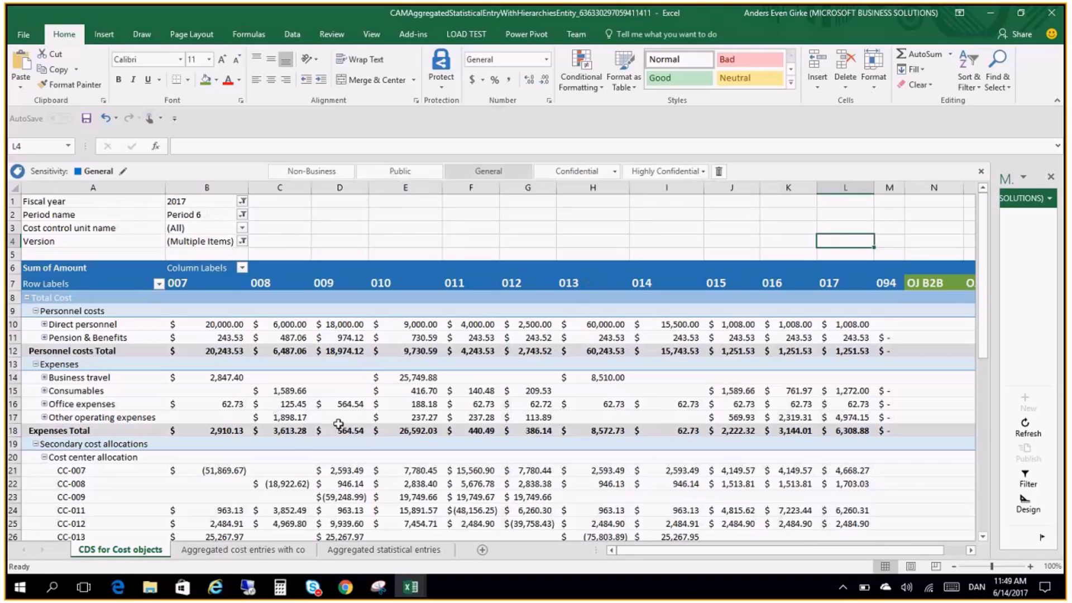
pyautogui.moveTo(344, 363)
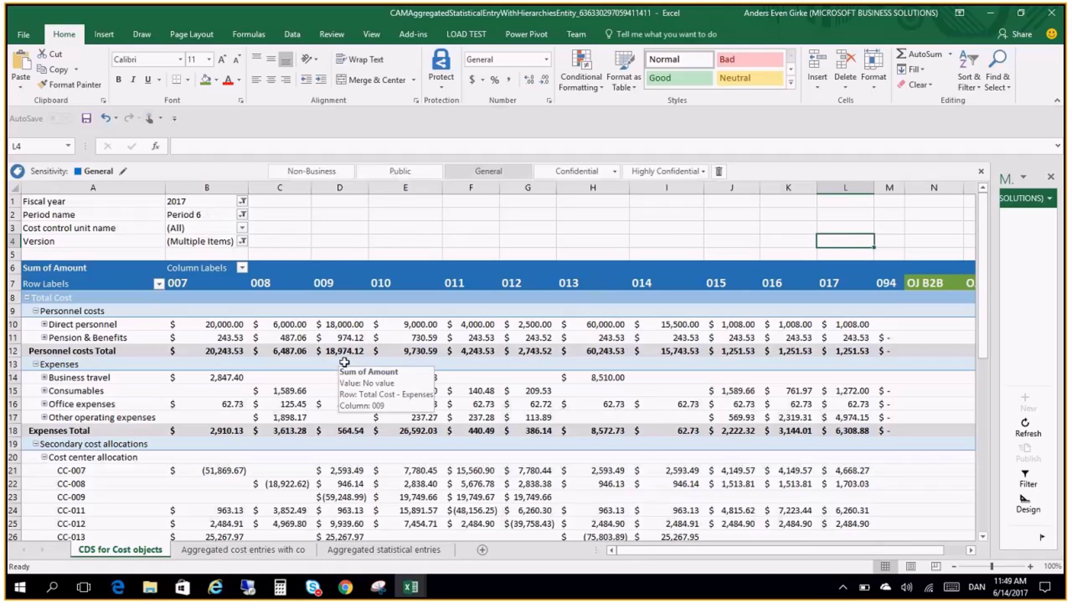
pyautogui.moveTo(384, 450)
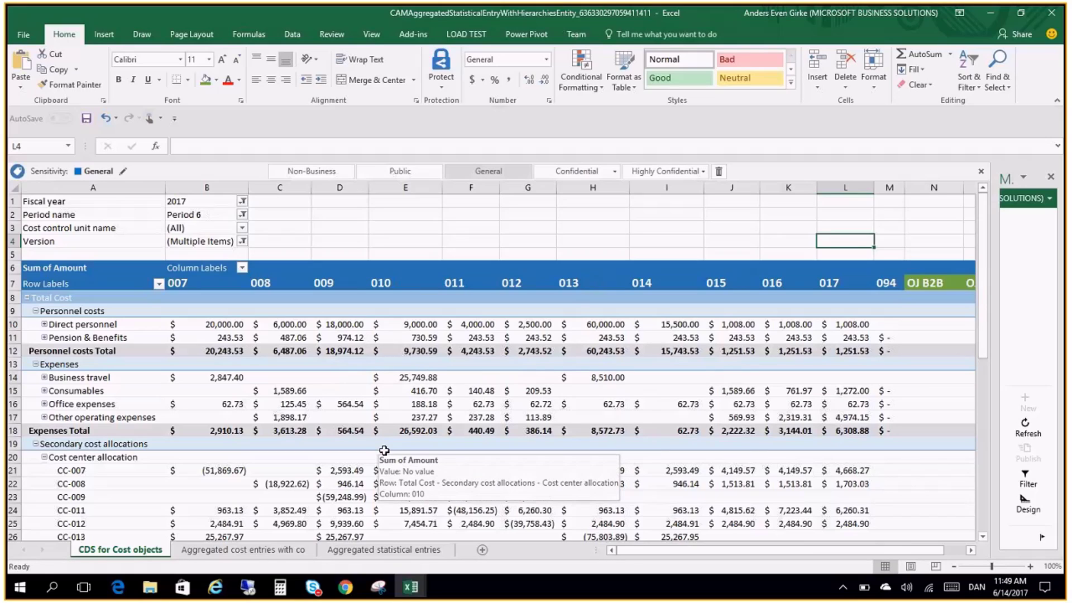